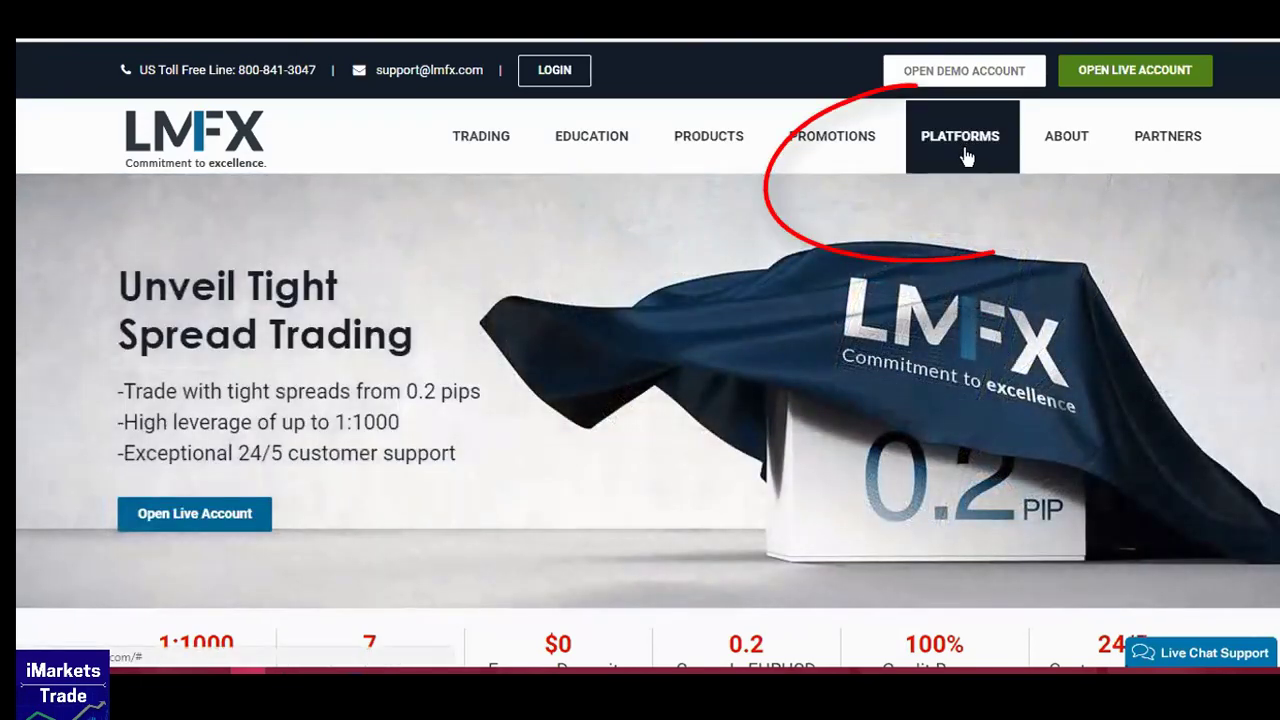
Open the MT4 Terminal platform page and follow its connection user guide to the Connecting to the LMFX MT4 Terminal page
left_click(966, 155)
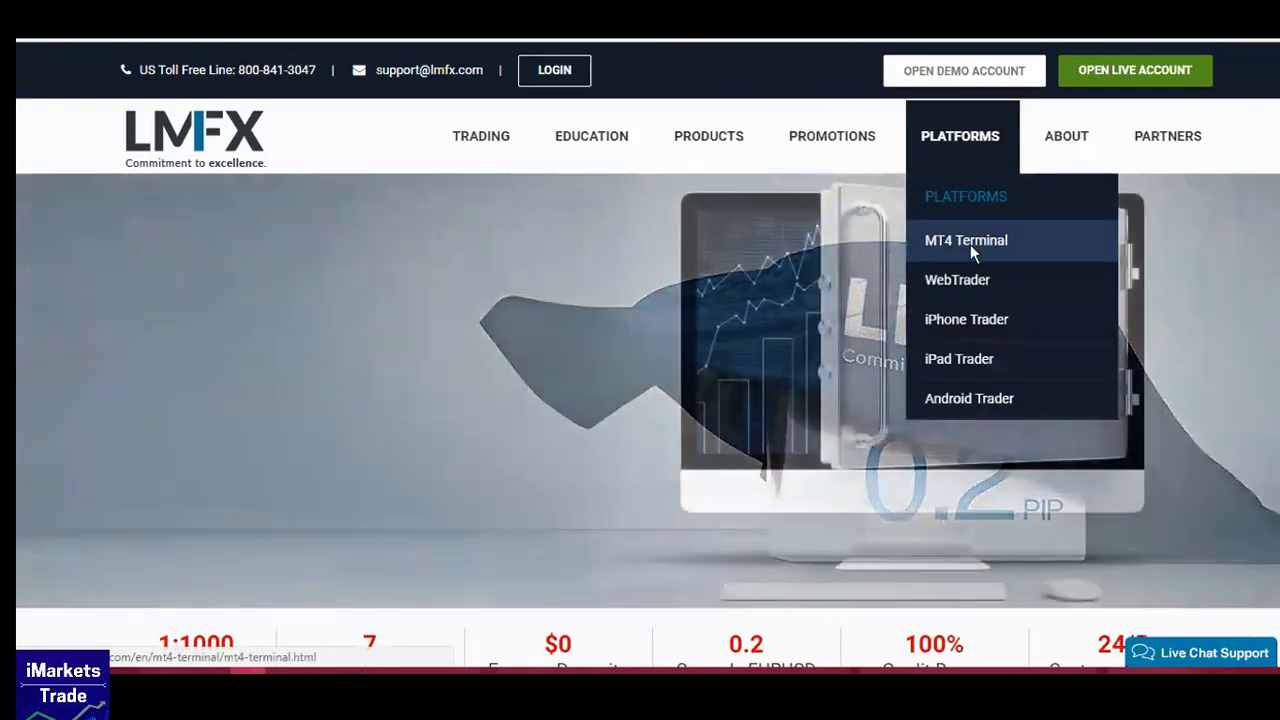
left_click(970, 246)
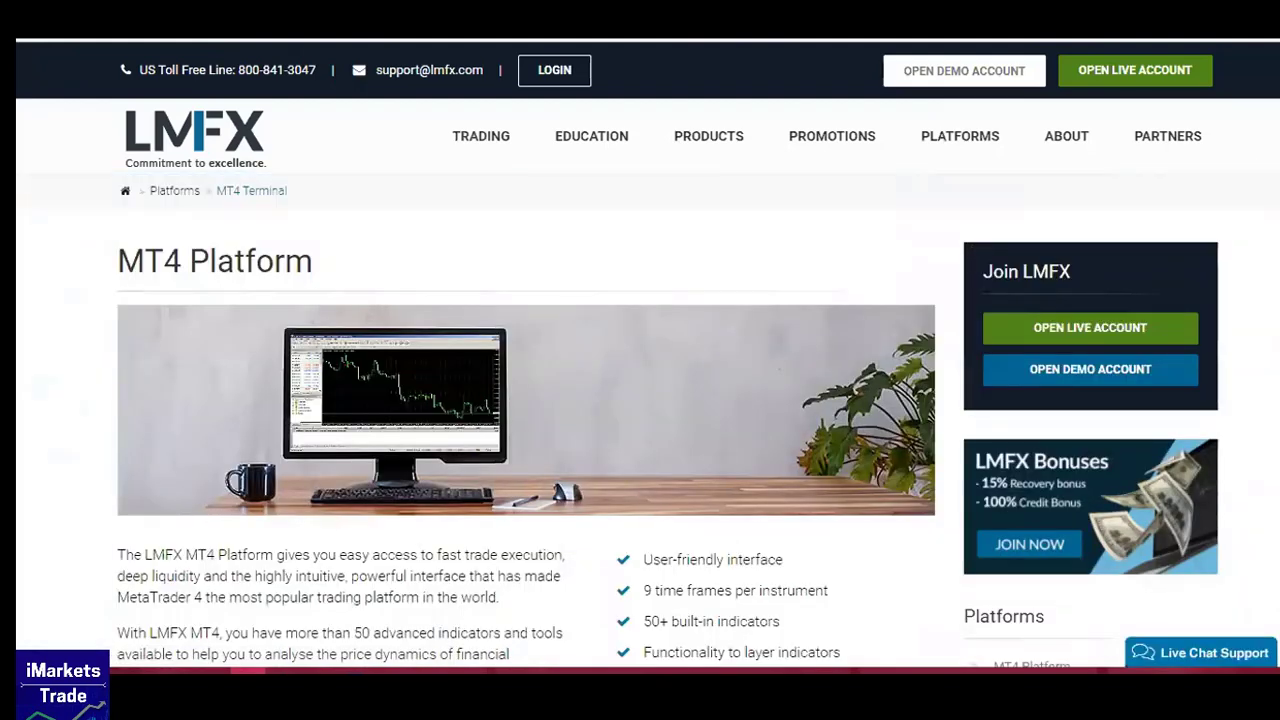
scroll(640, 400, "down", 2)
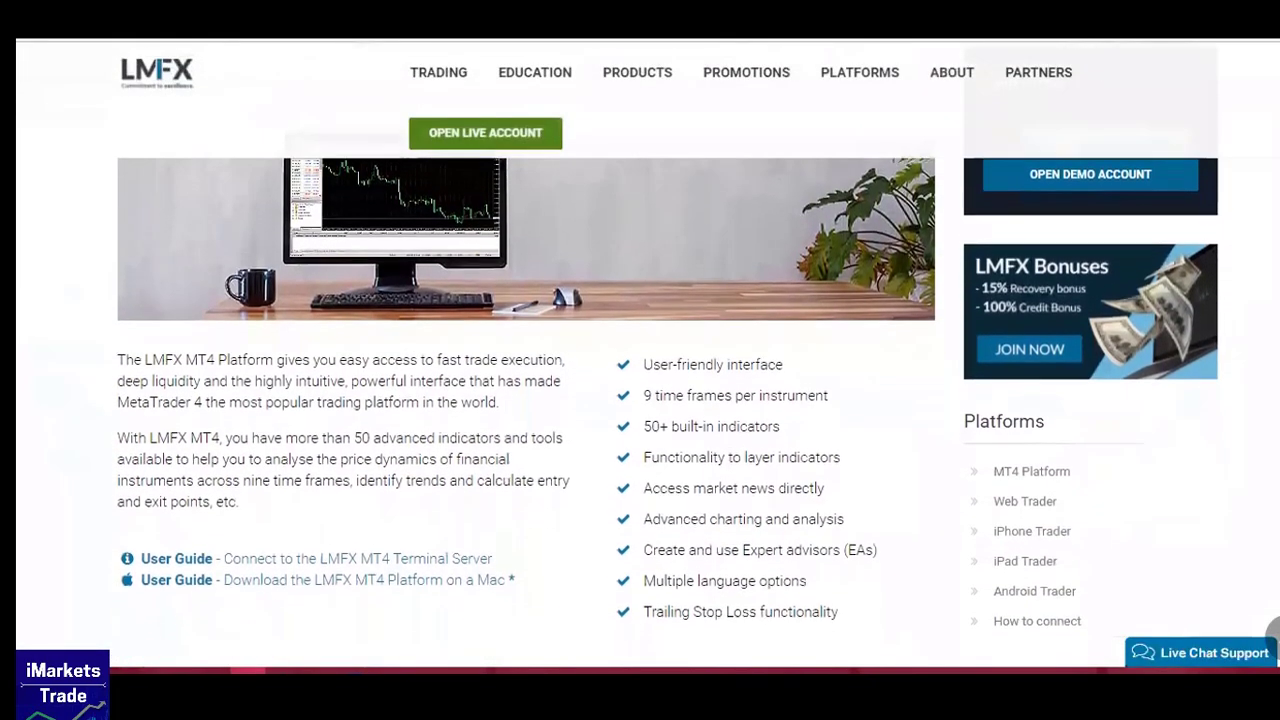
scroll(880, 336, "down", 2)
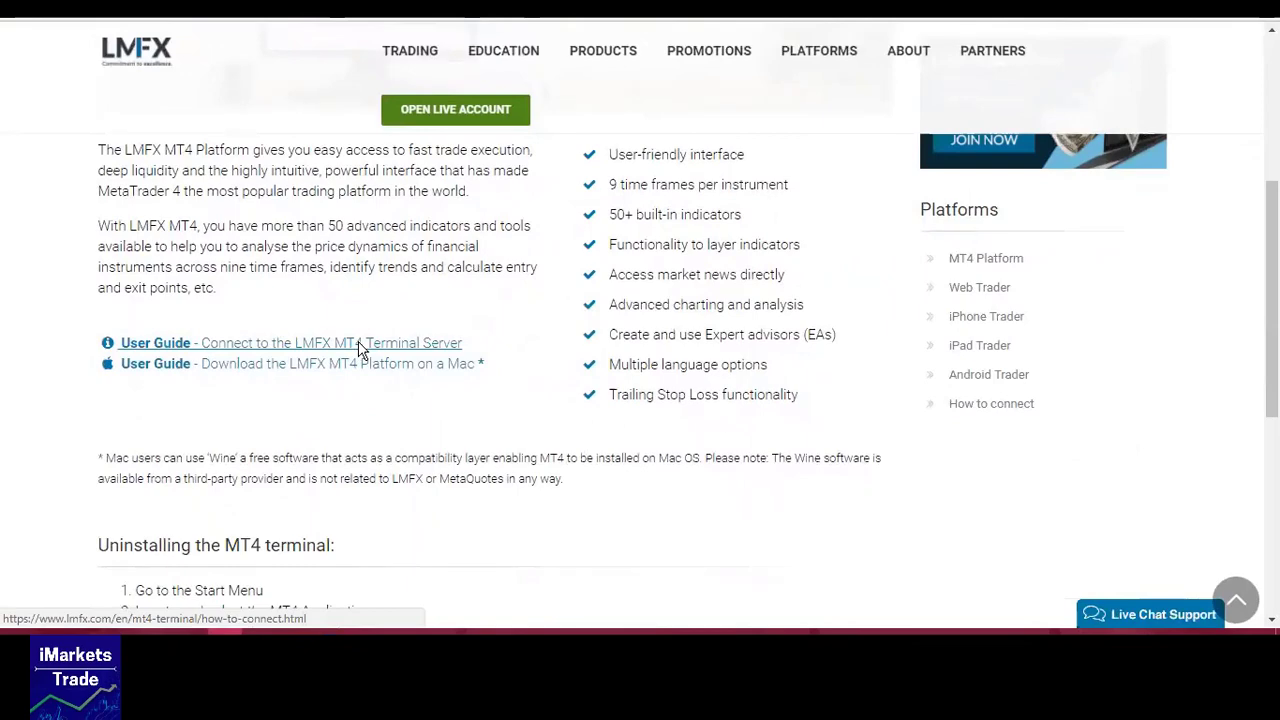
left_click(360, 345)
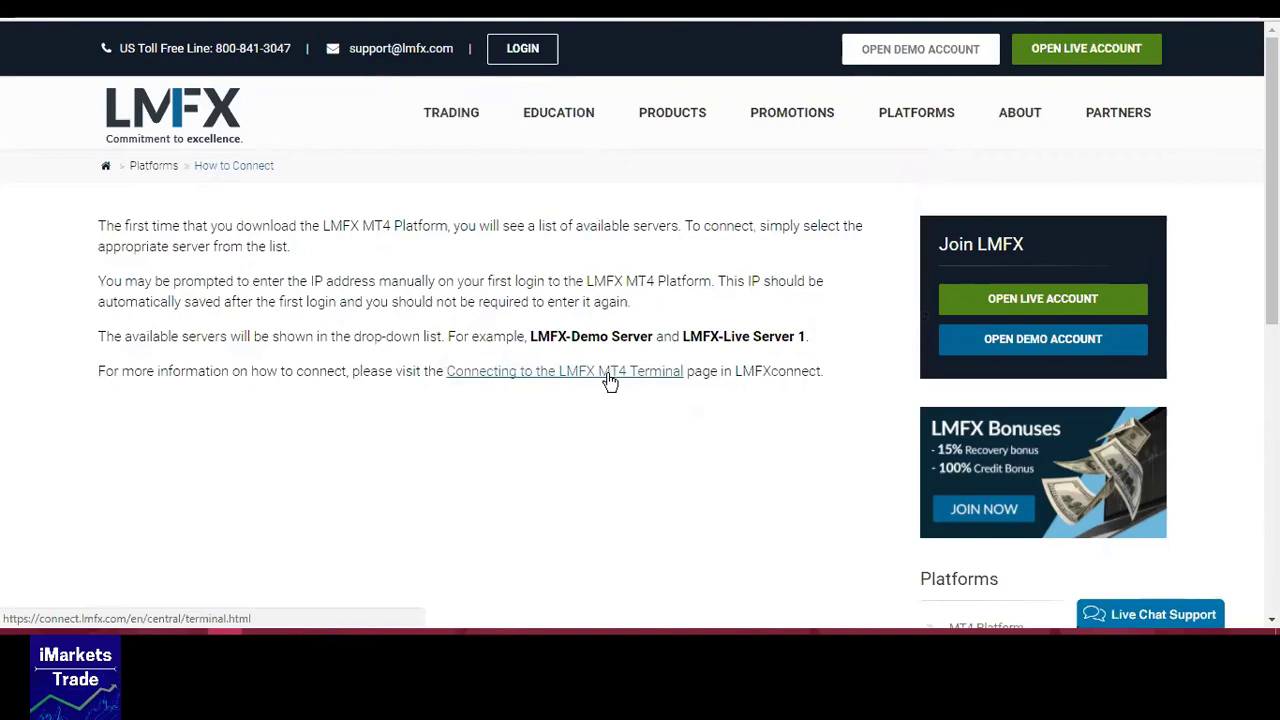
left_click(610, 380)
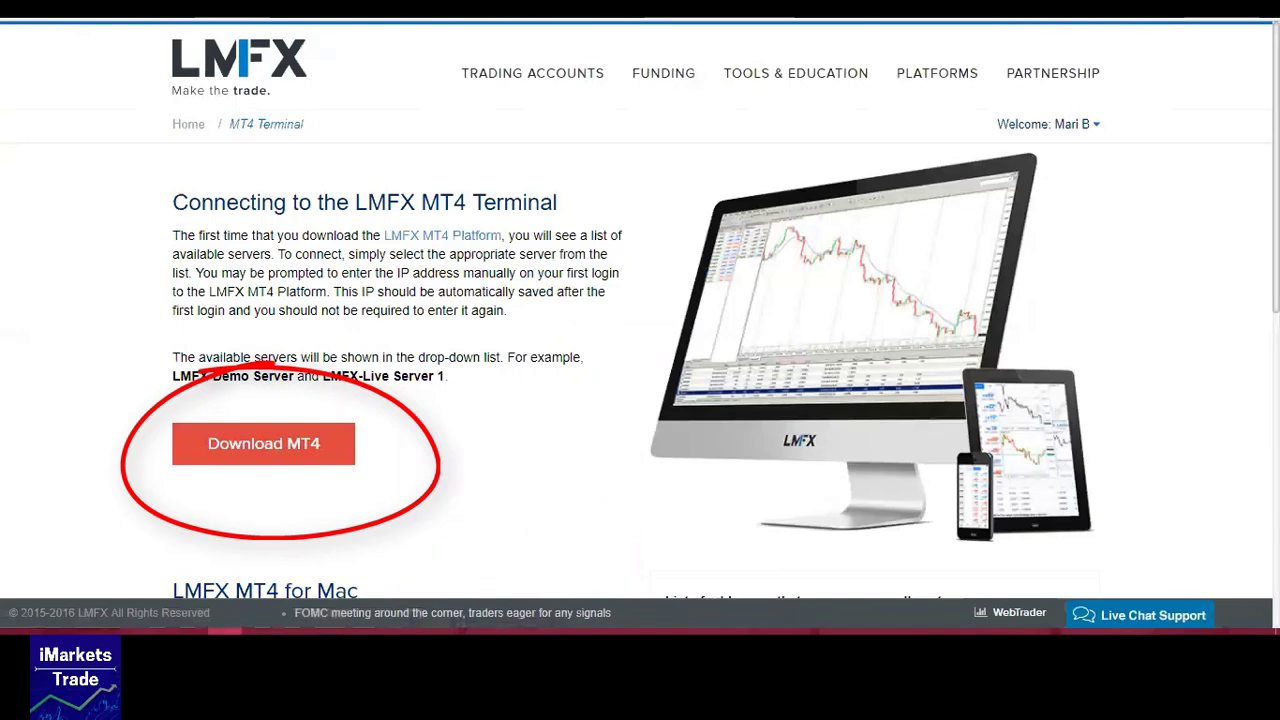
Download the standard (non-Mac) LMFX MT4 installer and save it as lmfx4setup (1) in the Trading folder
scroll(640, 320, "down", 3)
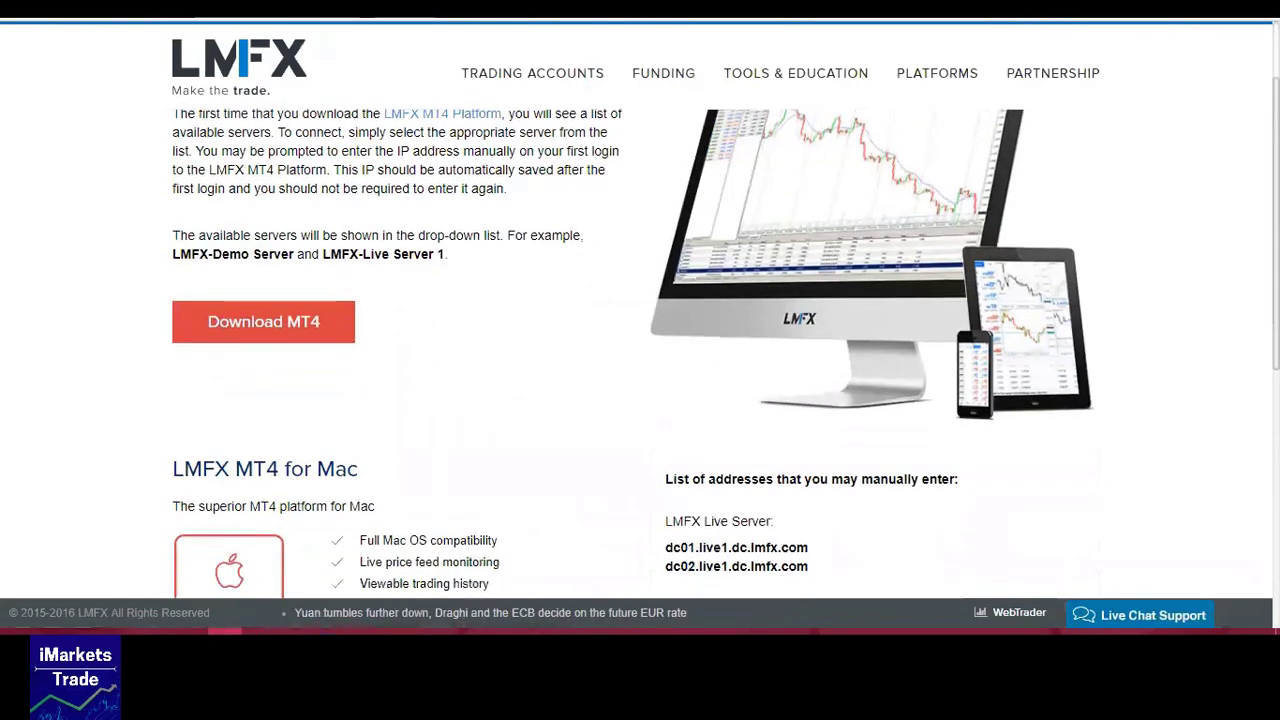
scroll(640, 320, "down", 1)
scroll(640, 320, "down", 2)
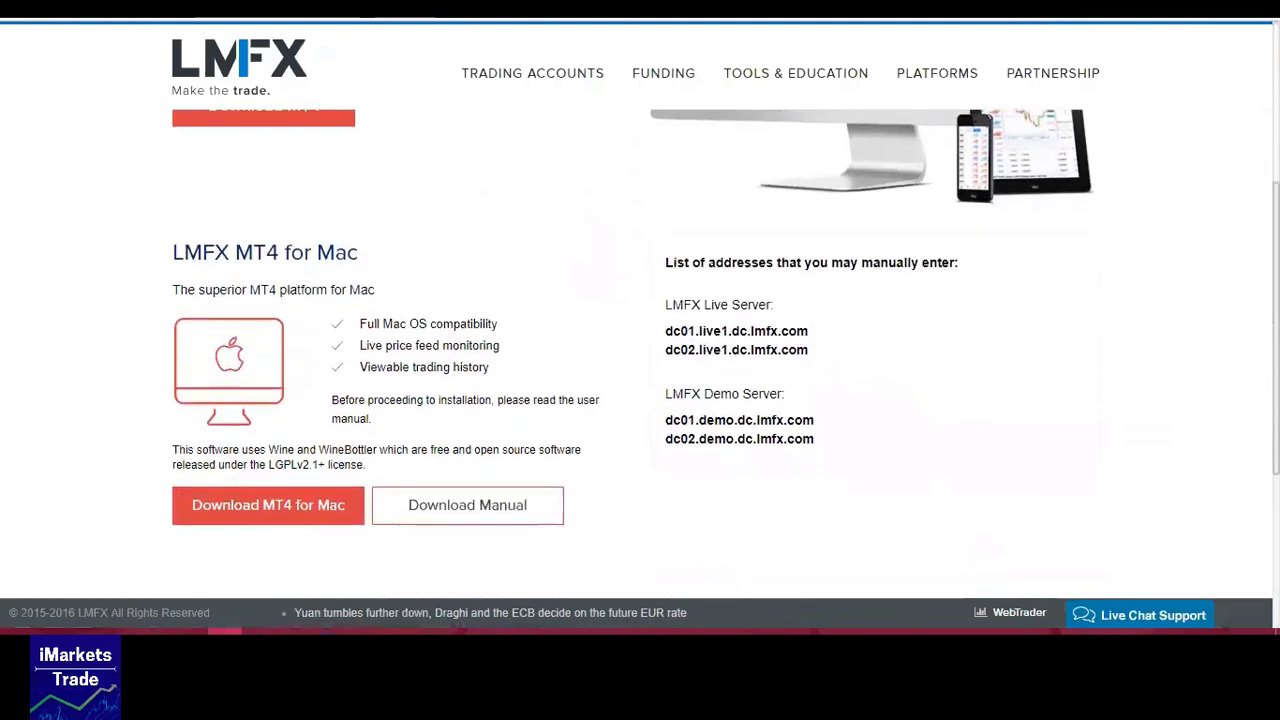
scroll(640, 320, "down", 1)
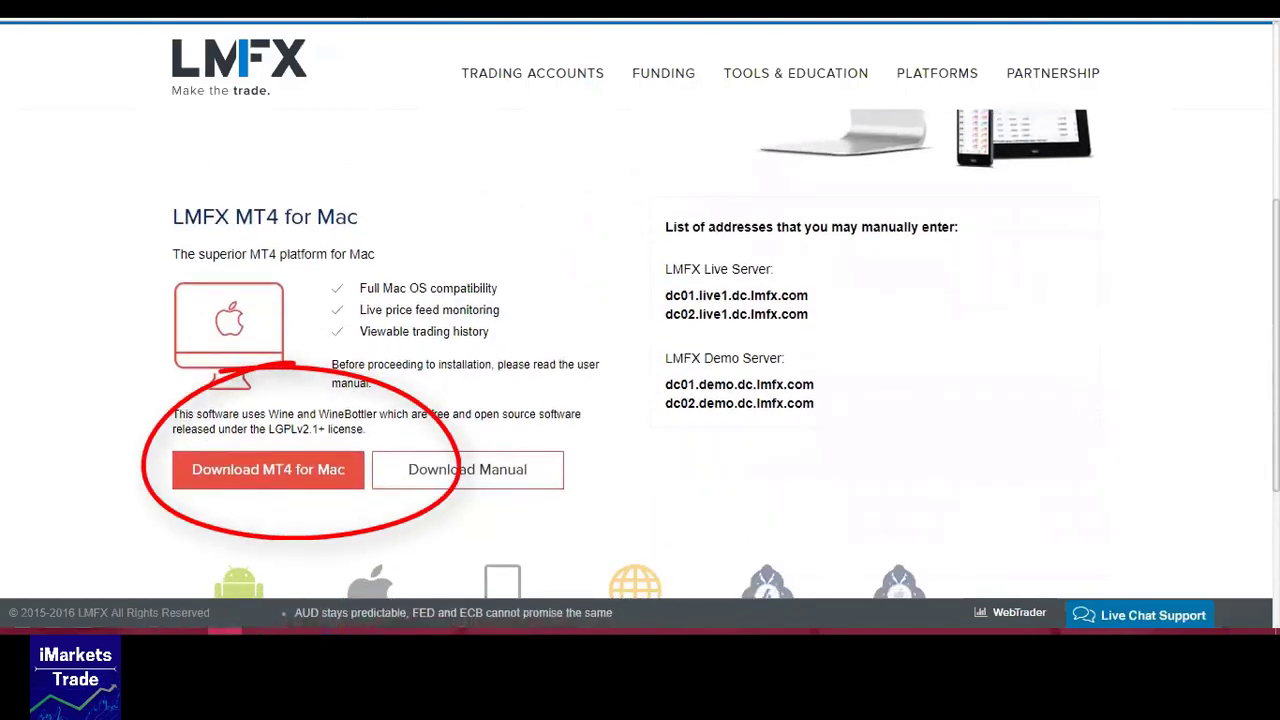
scroll(640, 320, "down", 2)
scroll(640, 320, "up", 5)
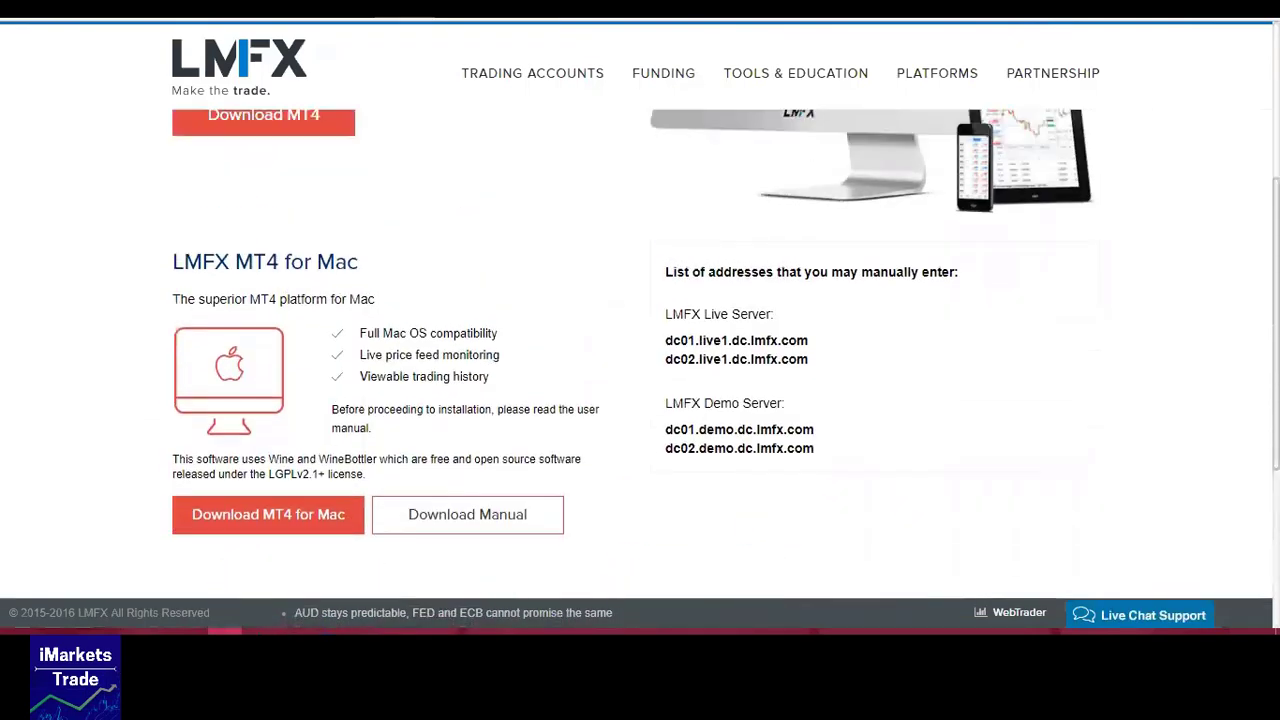
scroll(558, 450, "up", 2)
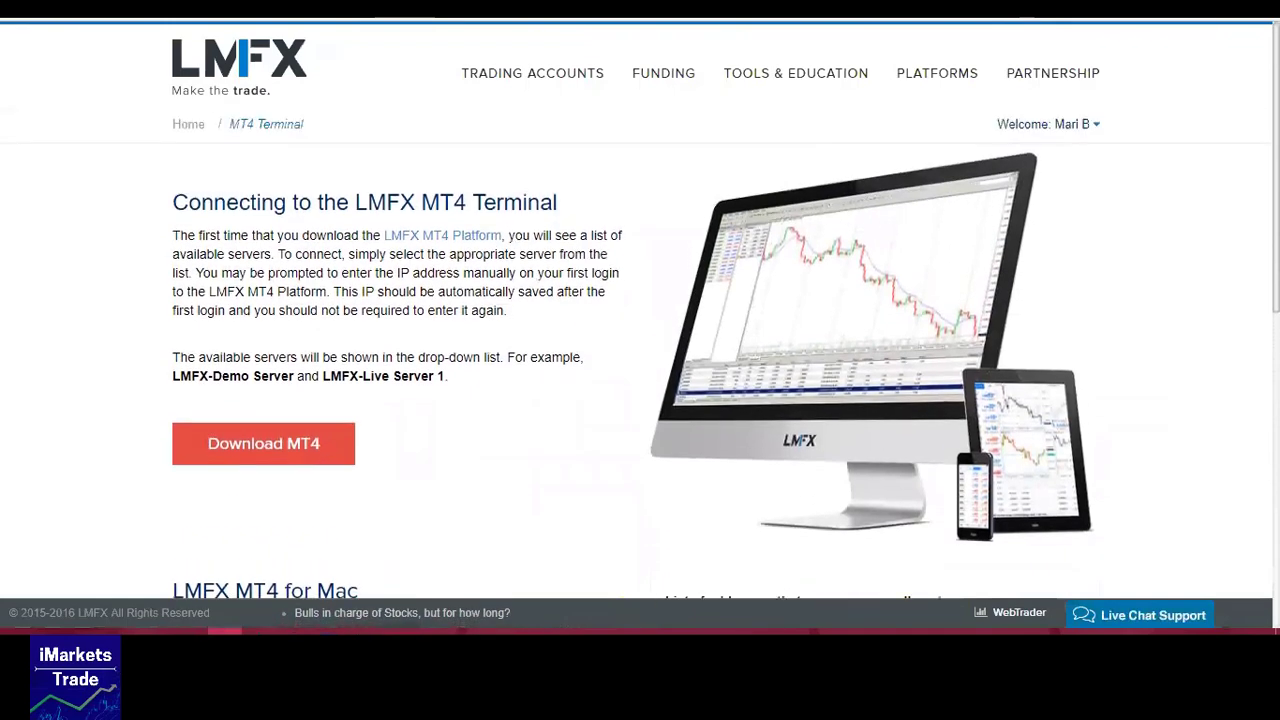
left_click(277, 452)
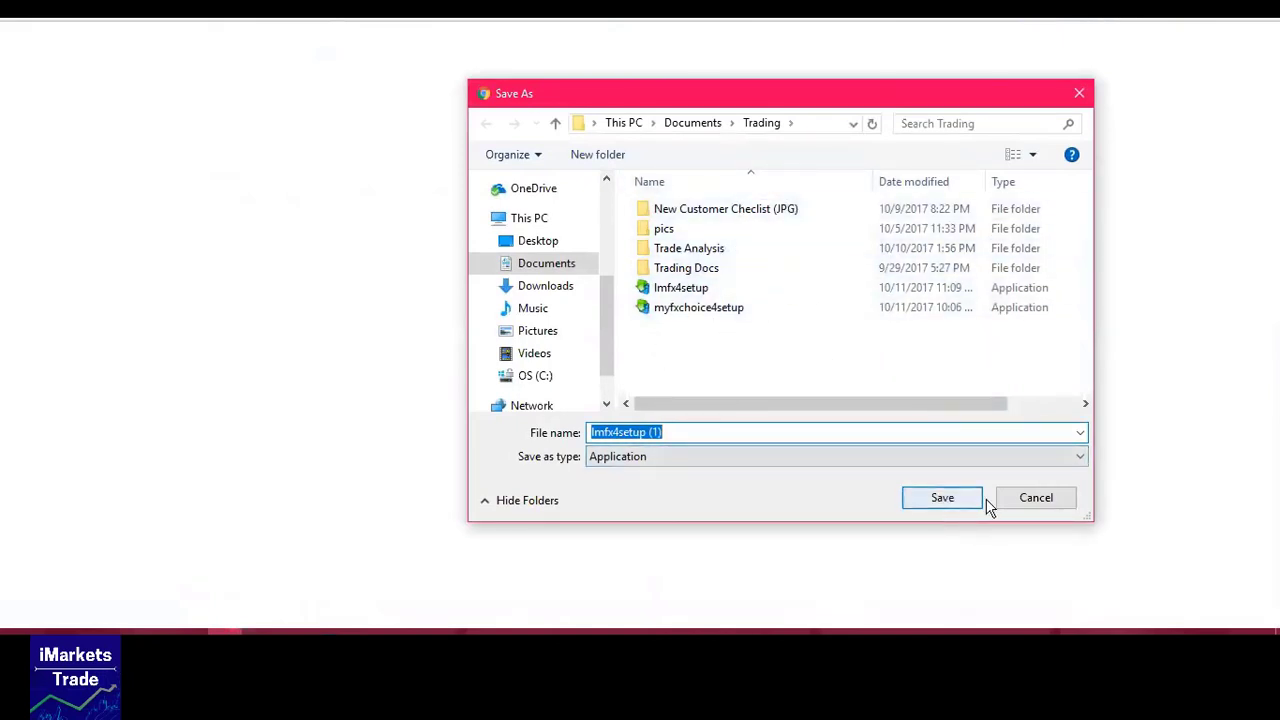
left_click(955, 499)
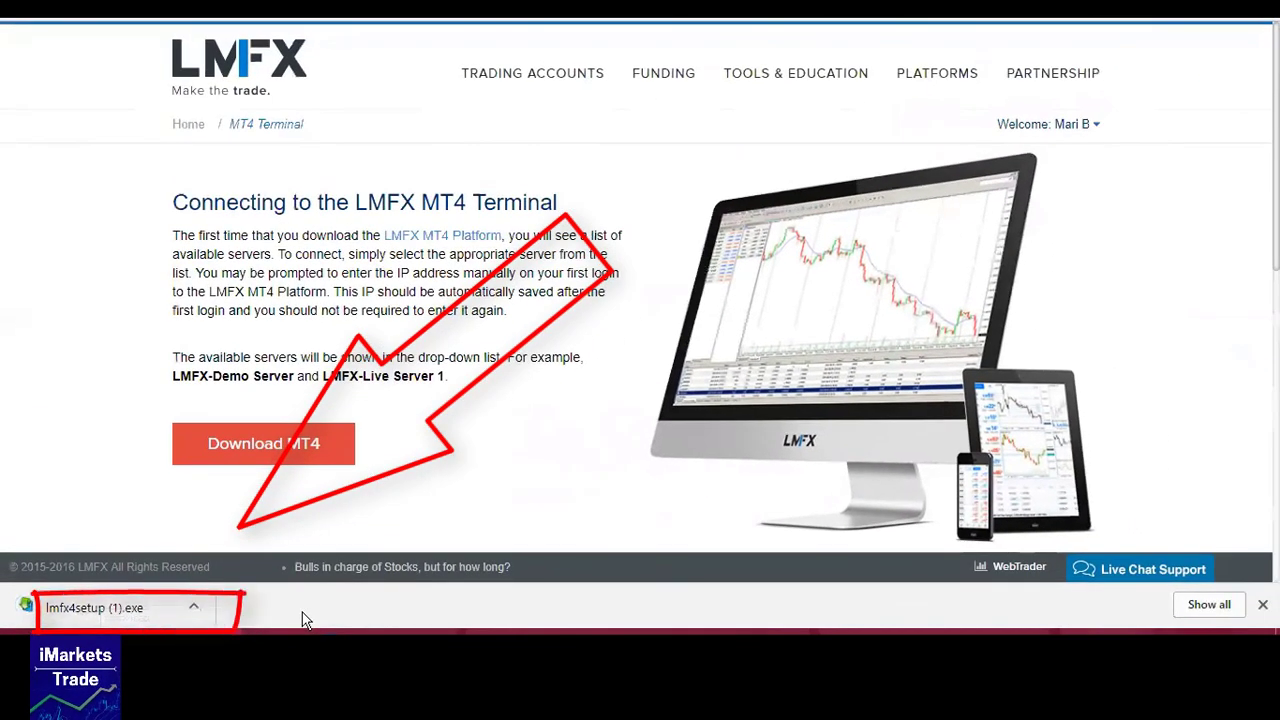
Run the downloaded installer, allow the unverified app, accept the license agreement and start the LMFX MetaTrader 4 installation
left_click(88, 607)
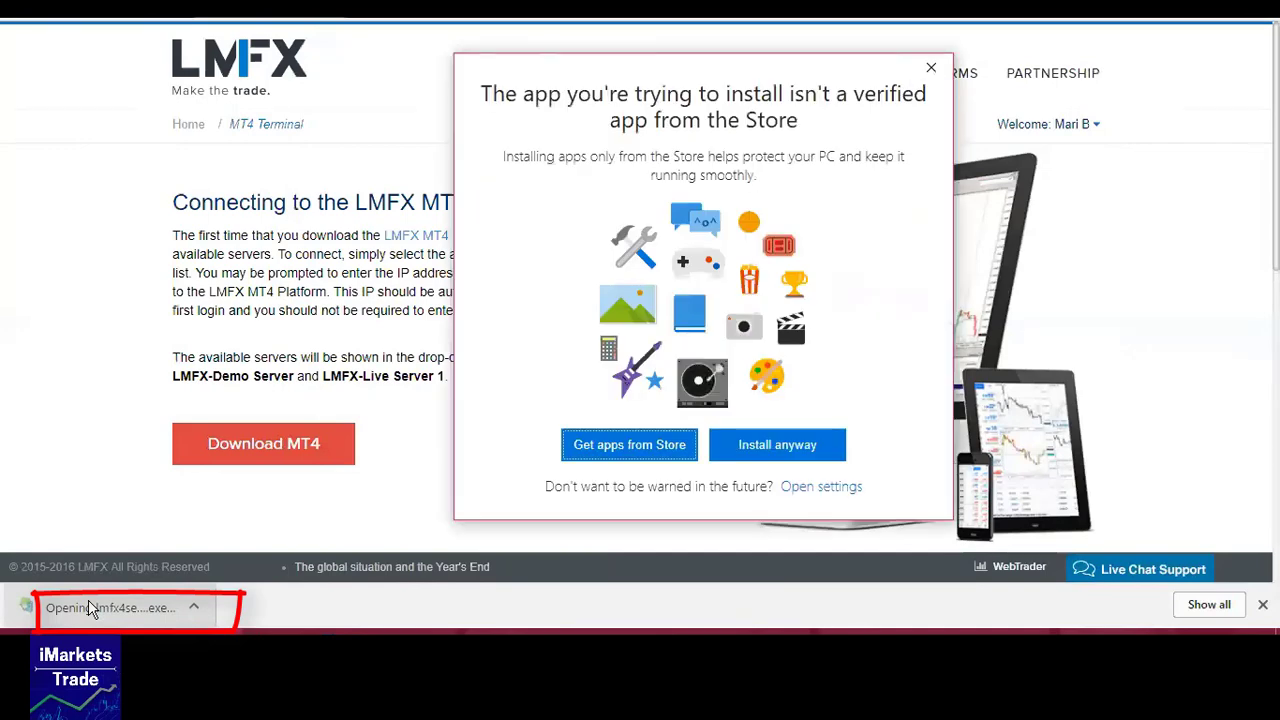
left_click(777, 444)
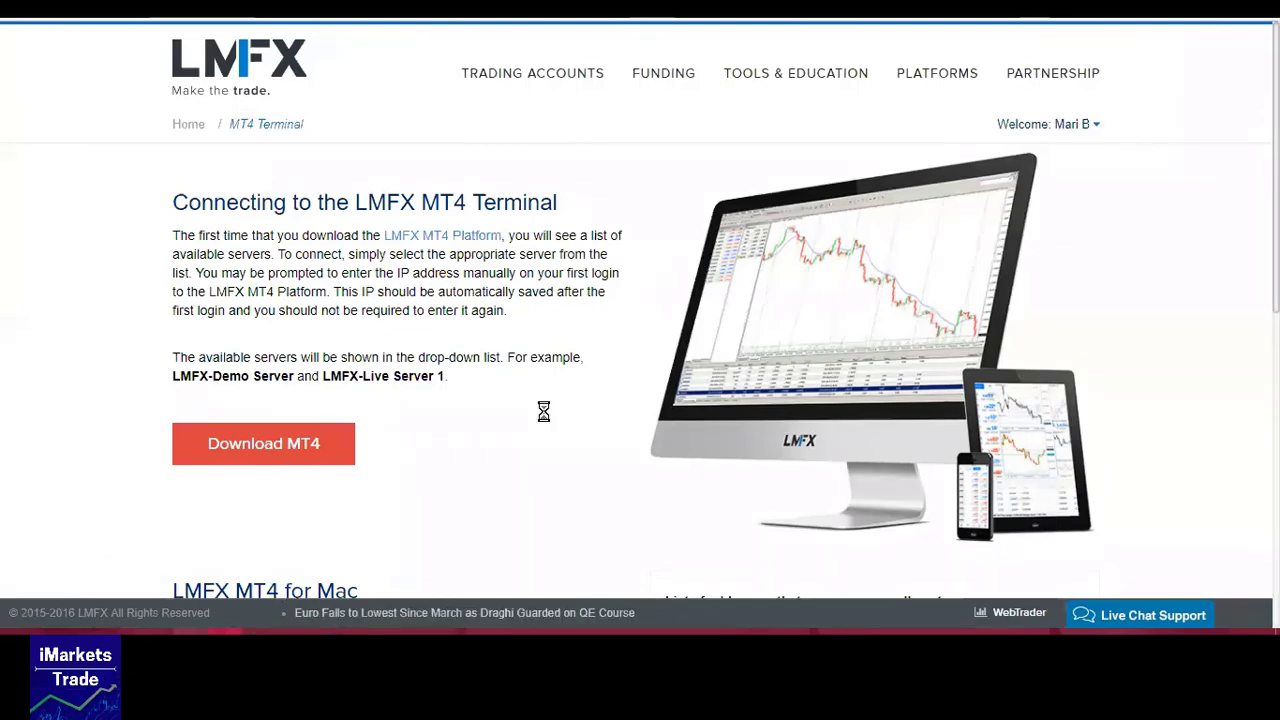
left_click(430, 406)
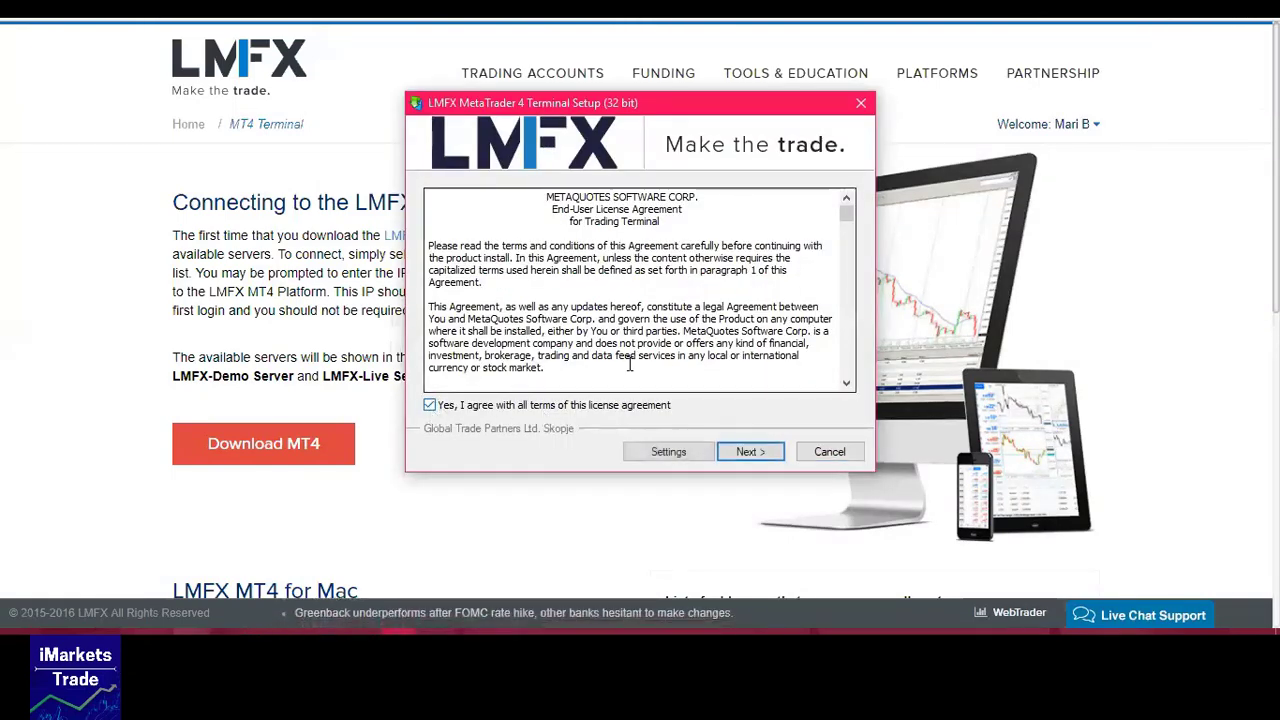
left_click_drag(847, 211, 847, 341)
left_click(748, 453)
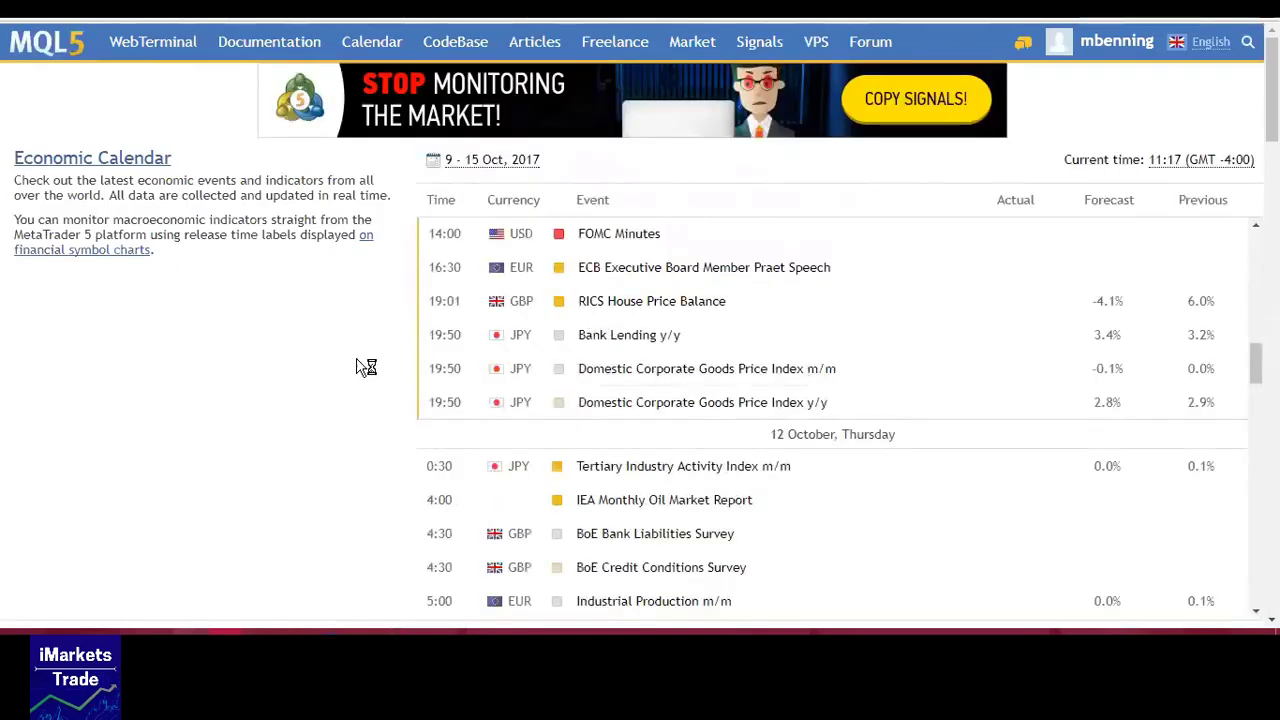
Open the MQL5 WebTerminal and submit the prefilled MetaTrader 4 login for the LMFX-Demo Server
left_click(155, 55)
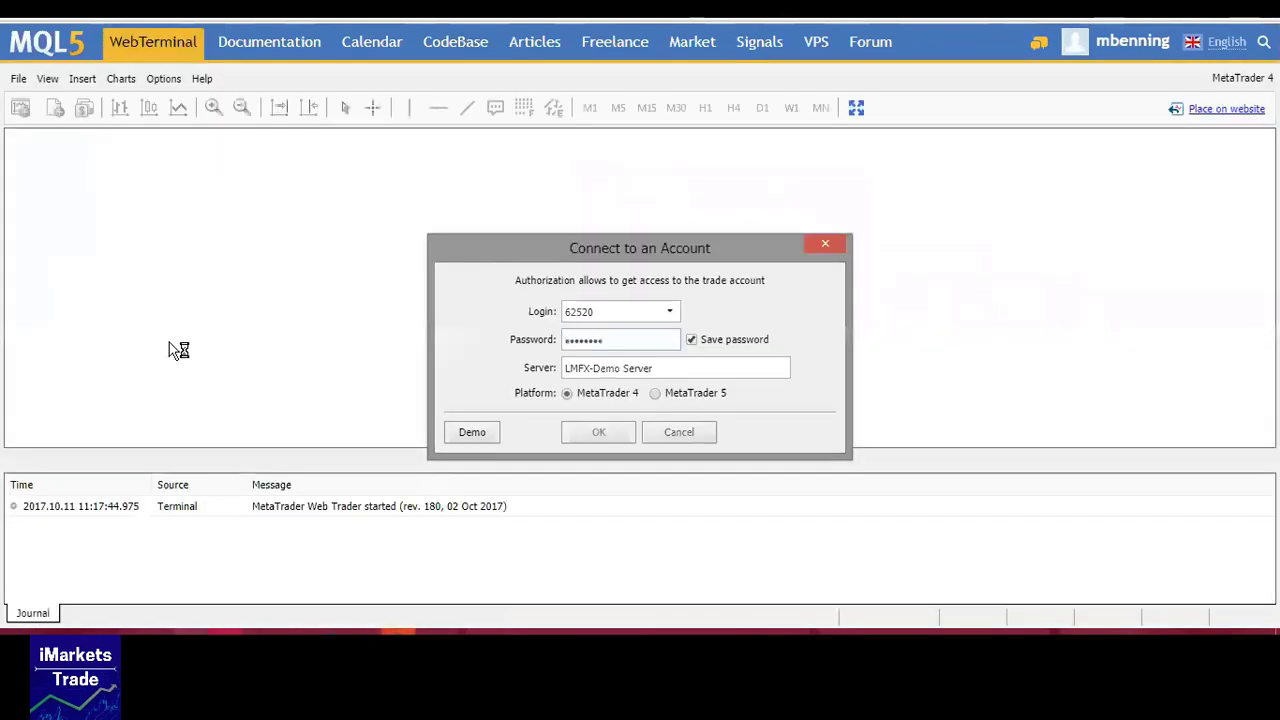
left_click(588, 431)
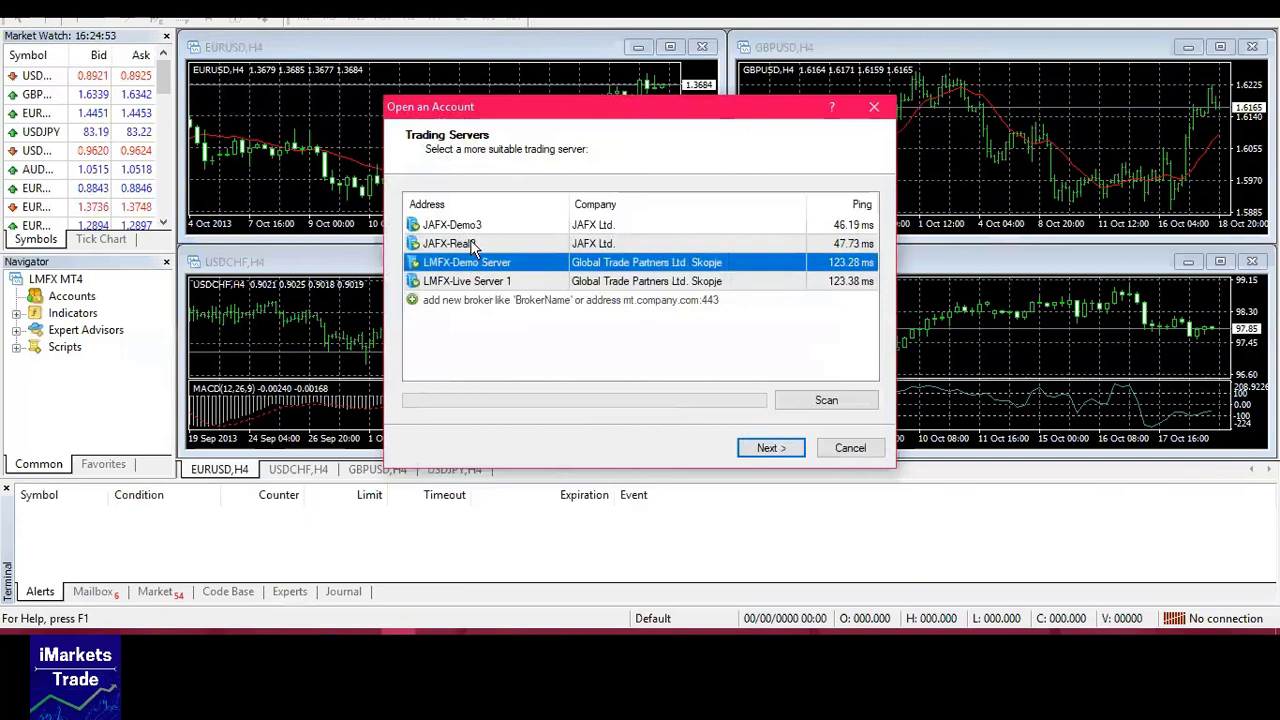
In the desktop MT4 terminal, choose LMFX-Demo Server and sign in to an existing trade account with its login number and password
left_click(771, 450)
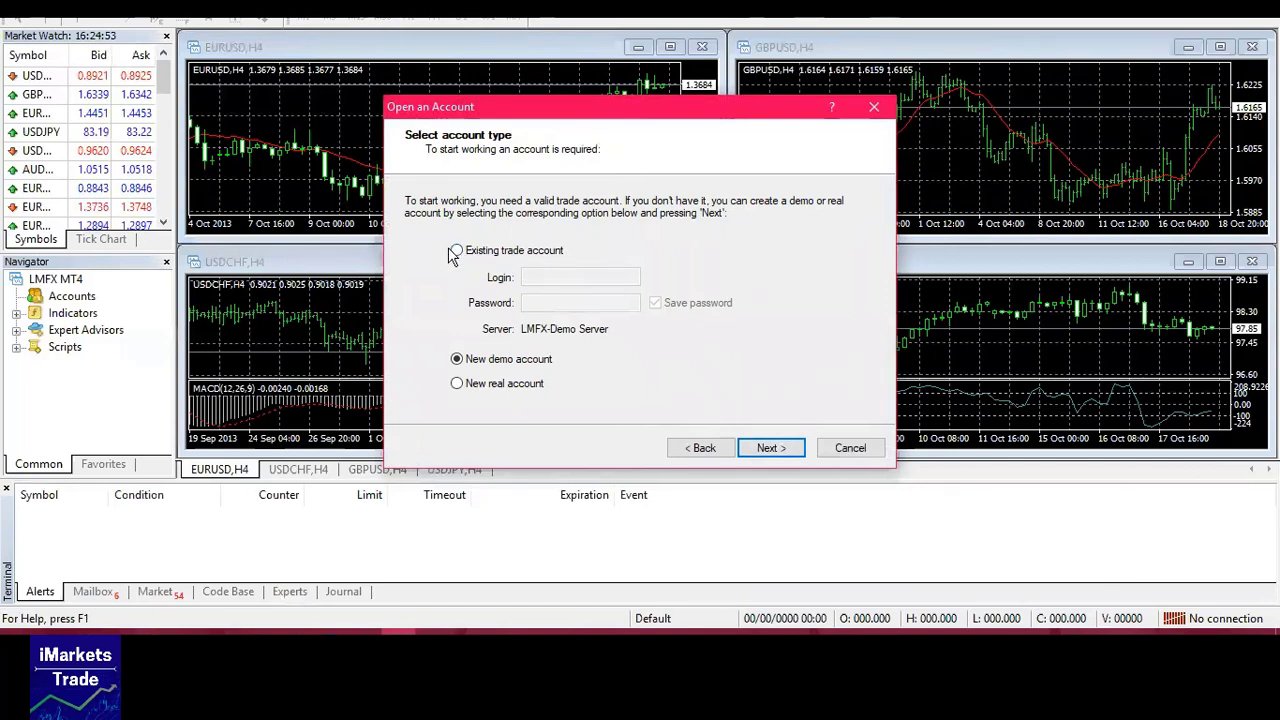
left_click(458, 251)
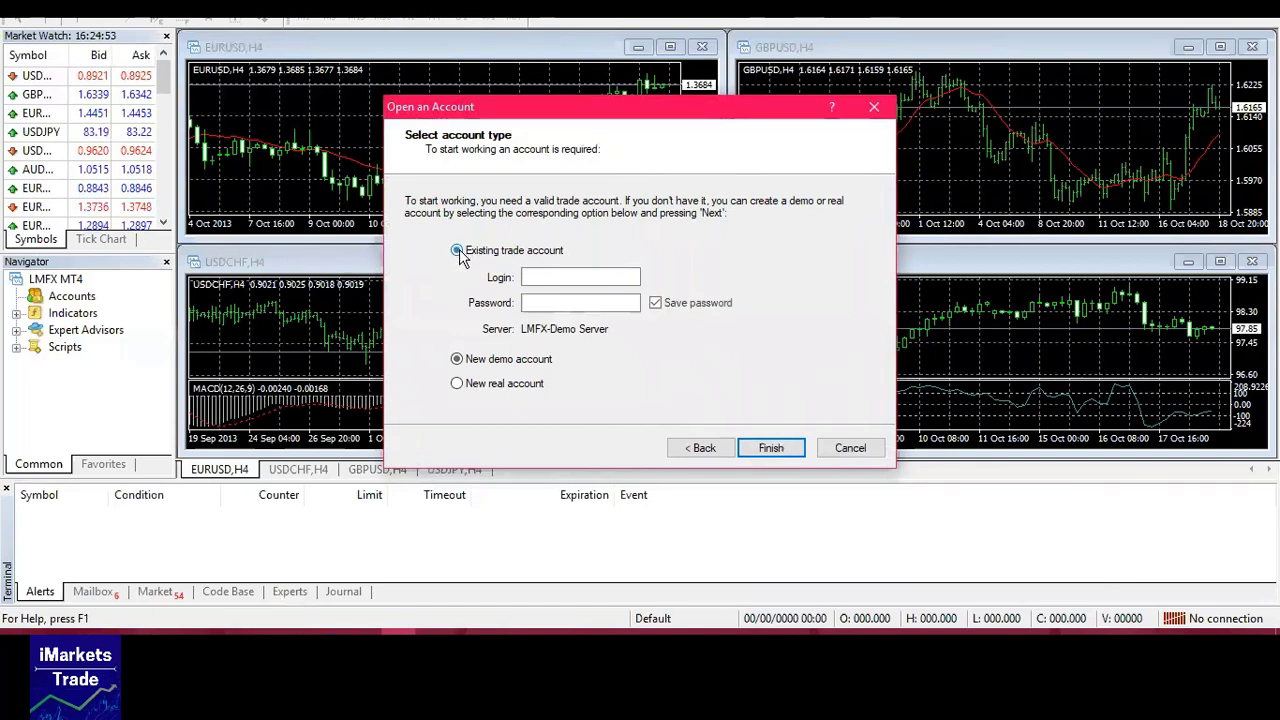
left_click(531, 277)
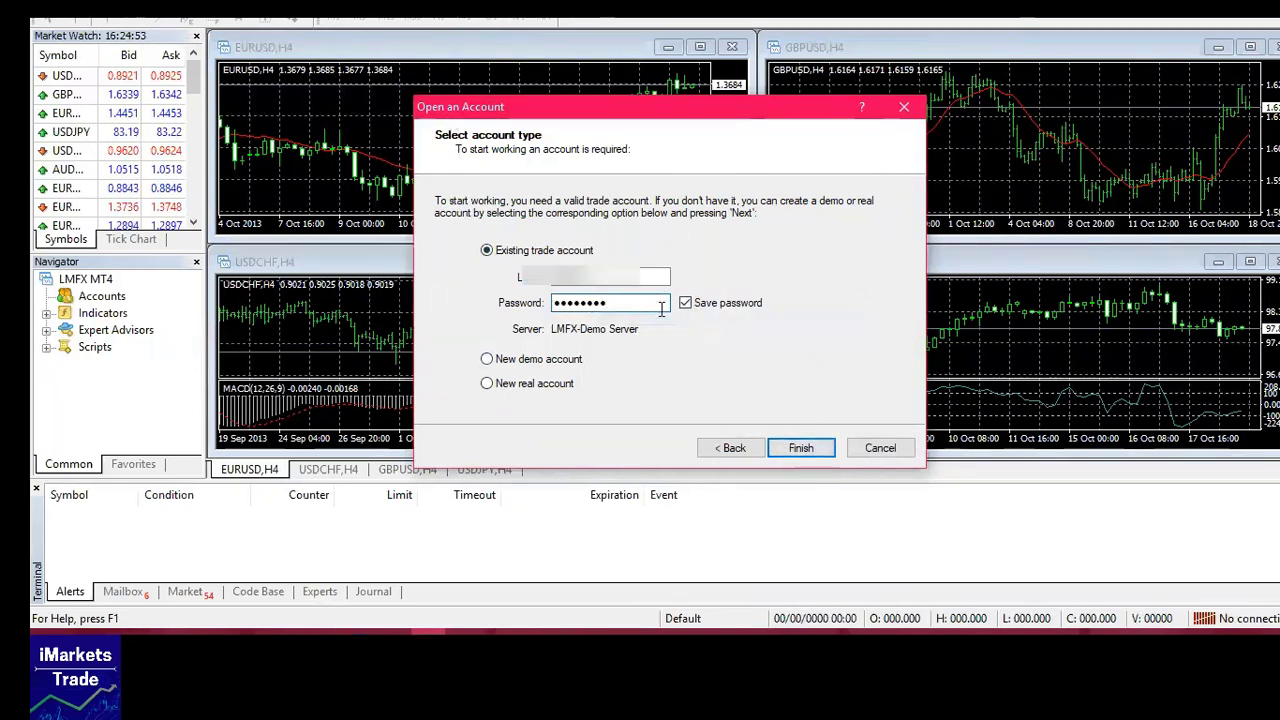
left_click(799, 450)
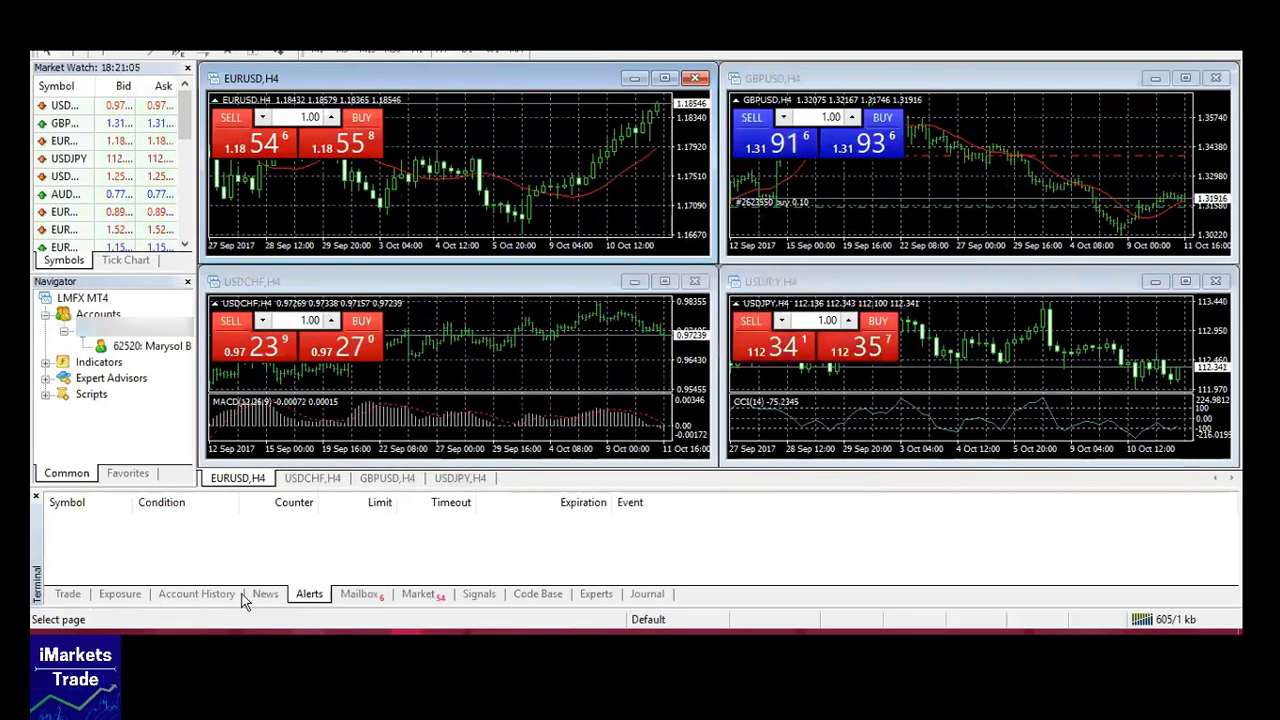
Review the account's open trades and its account history, finishing on the open trades
left_click(68, 596)
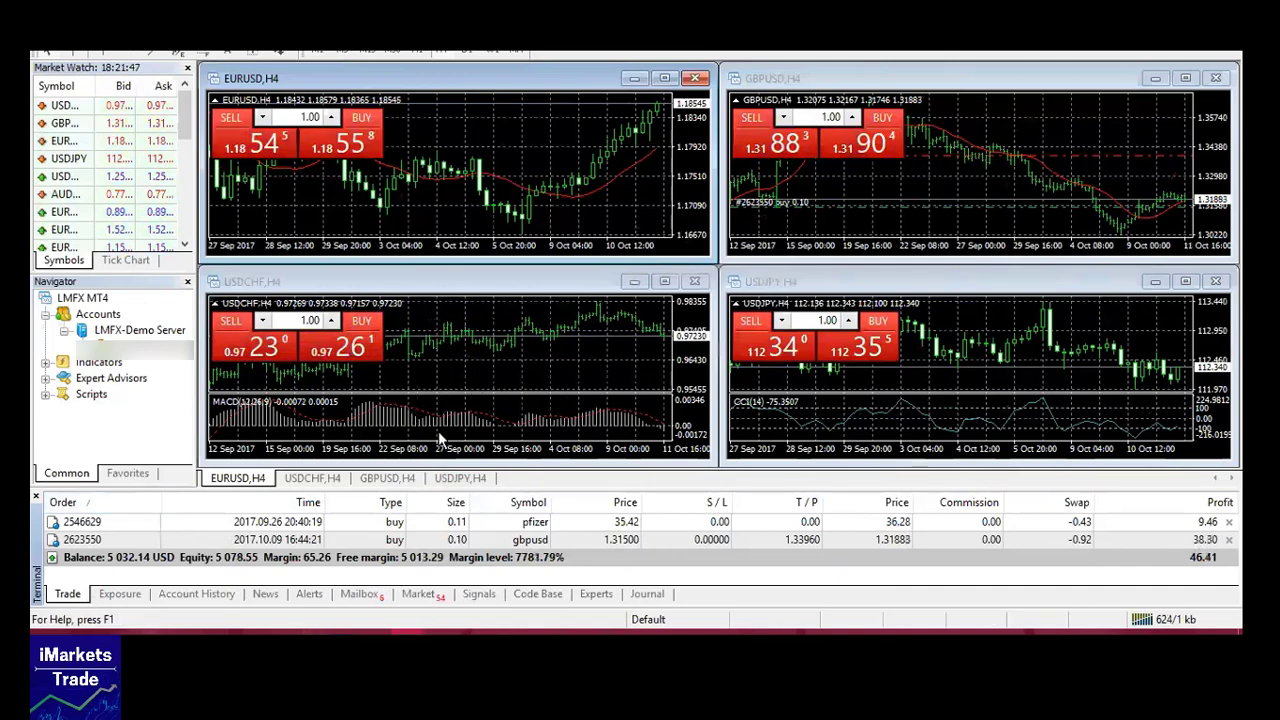
left_click(183, 594)
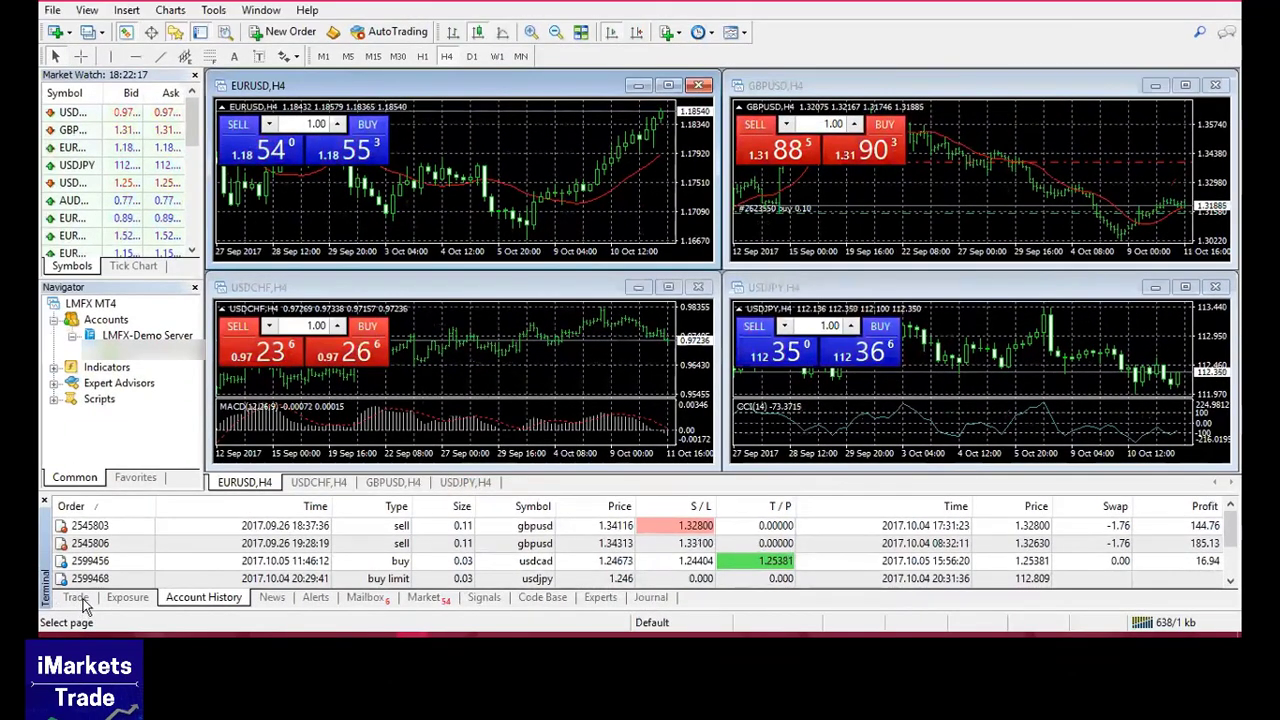
left_click(84, 601)
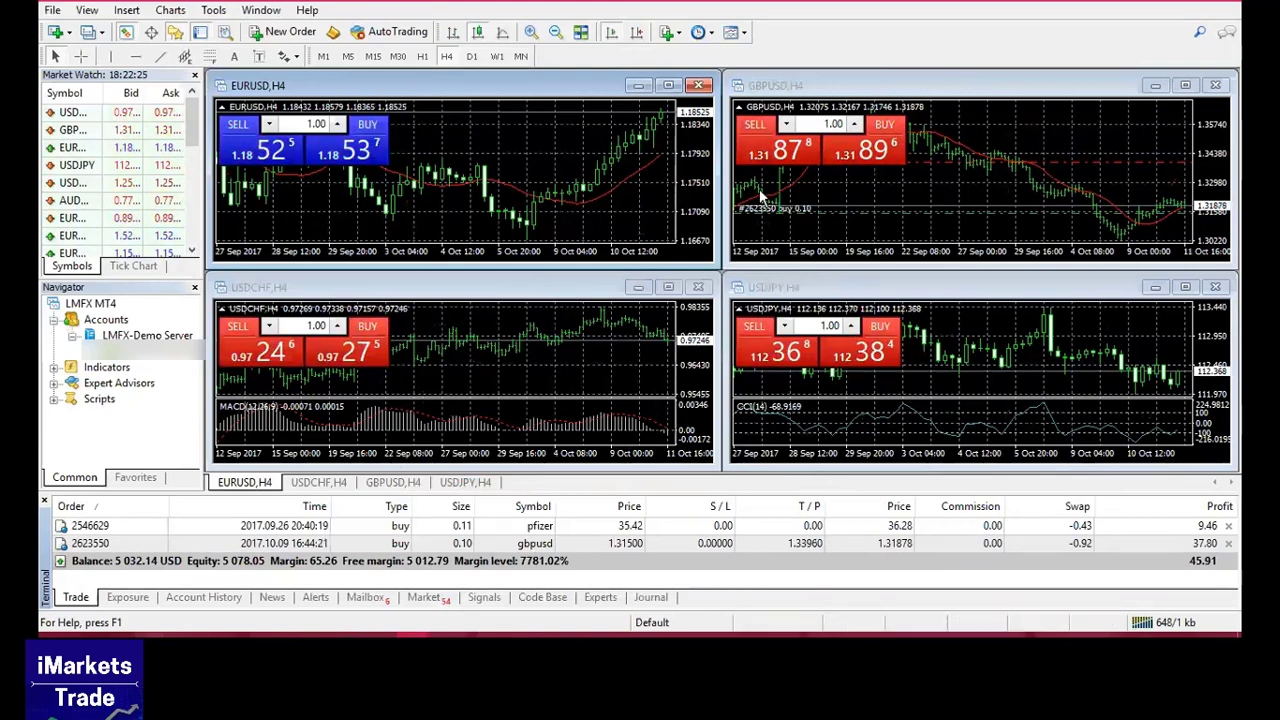
Maximize the GBPUSD,H4 chart and display it as zoomed-in candlesticks with chart shift enabled
left_click(894, 181)
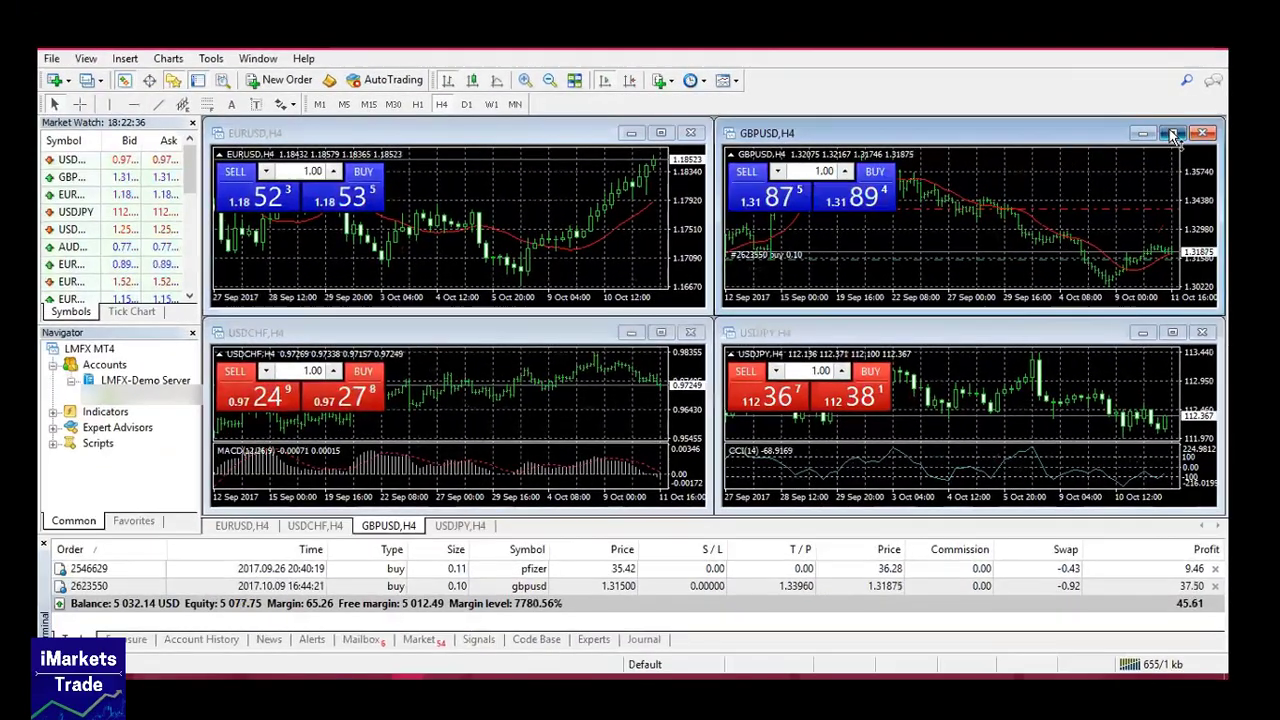
left_click(1078, 181)
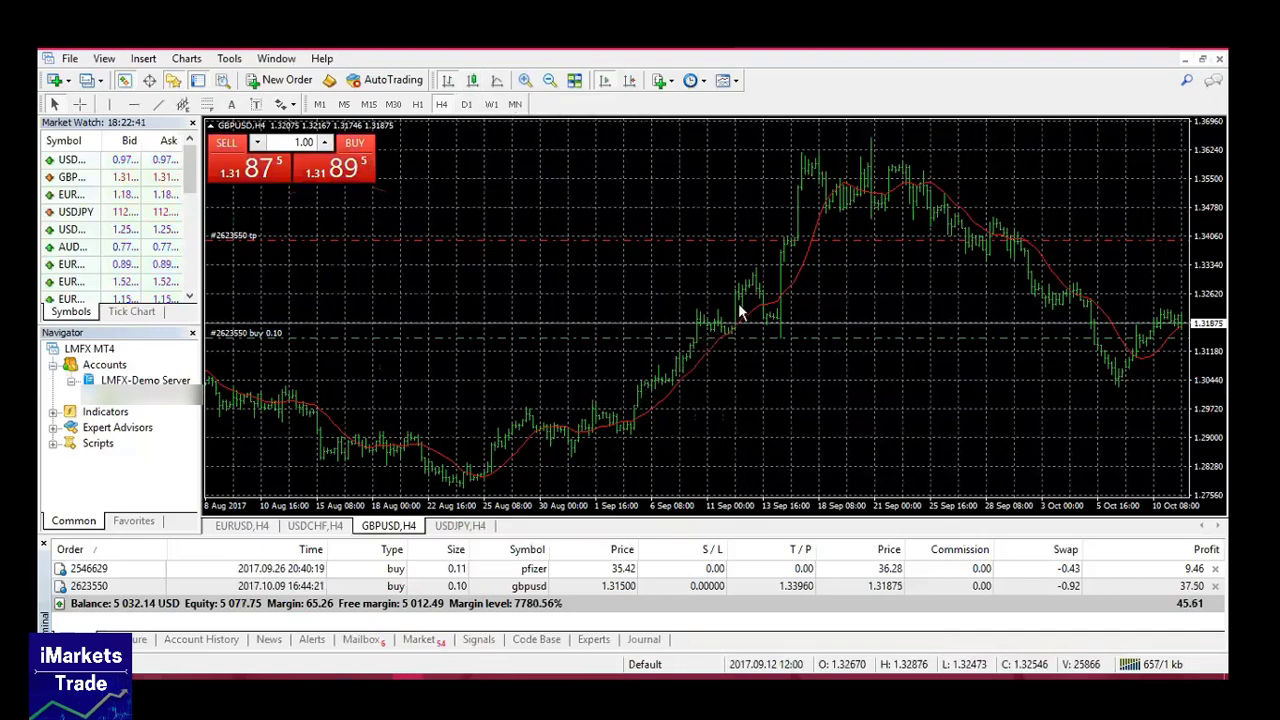
left_click(473, 87)
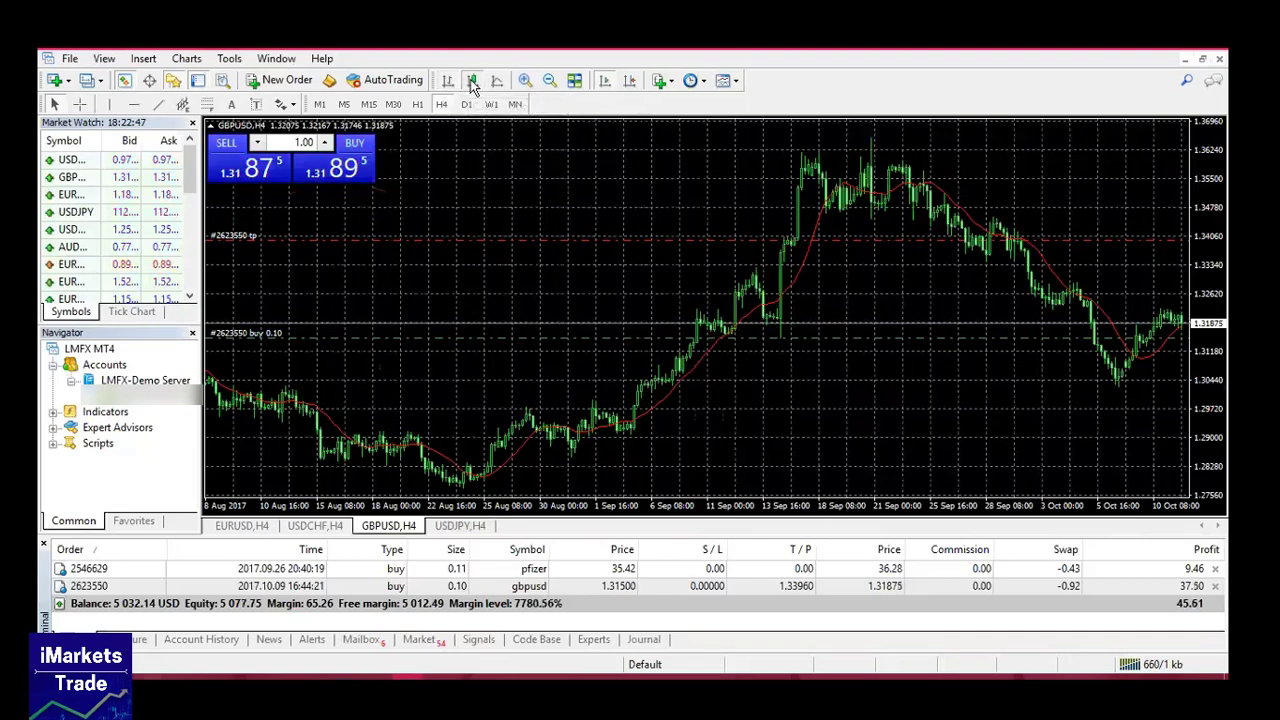
left_click(522, 82)
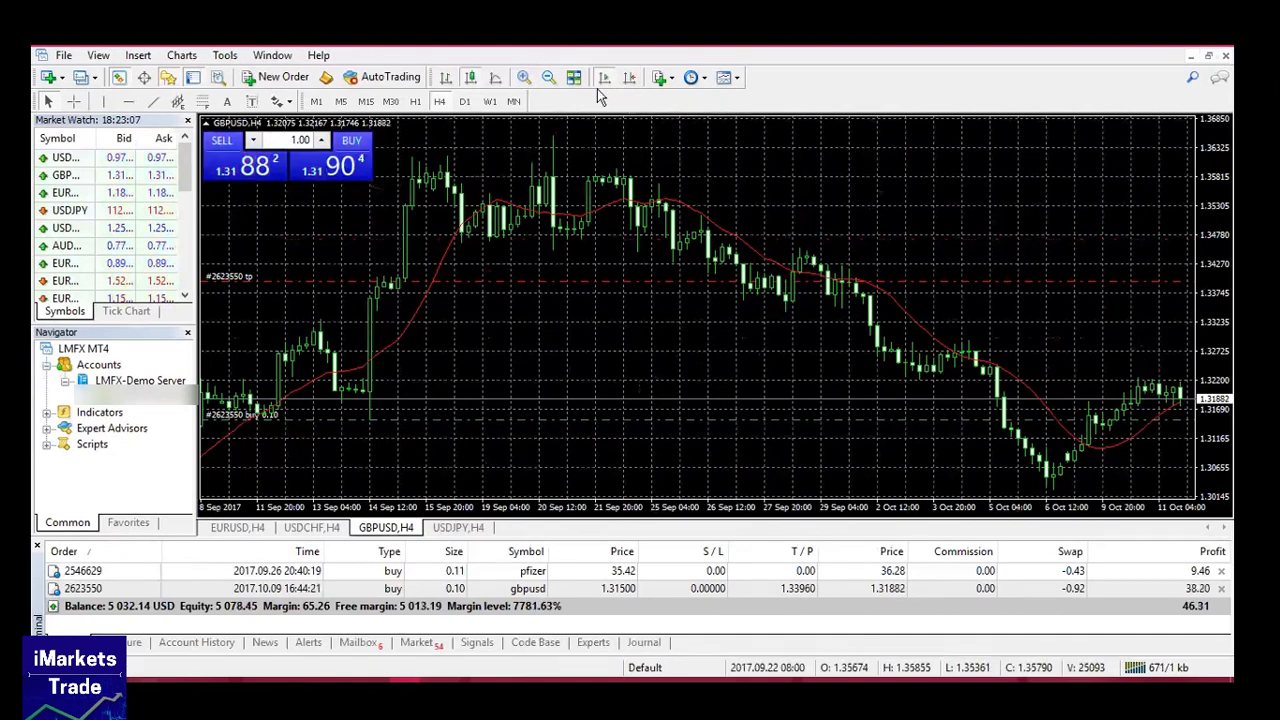
left_click(629, 77)
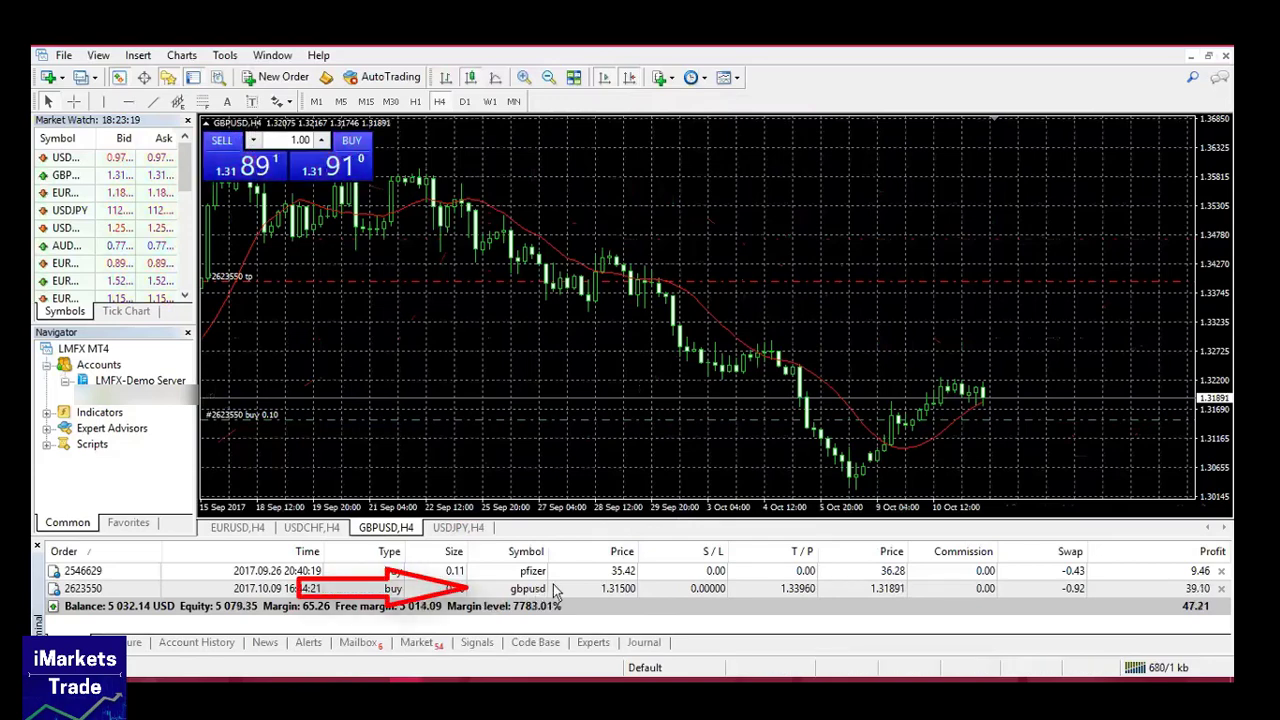
Look over the order actions and trailing stop options for the open gbpusd buy order, and close them without choosing any
left_click(590, 588)
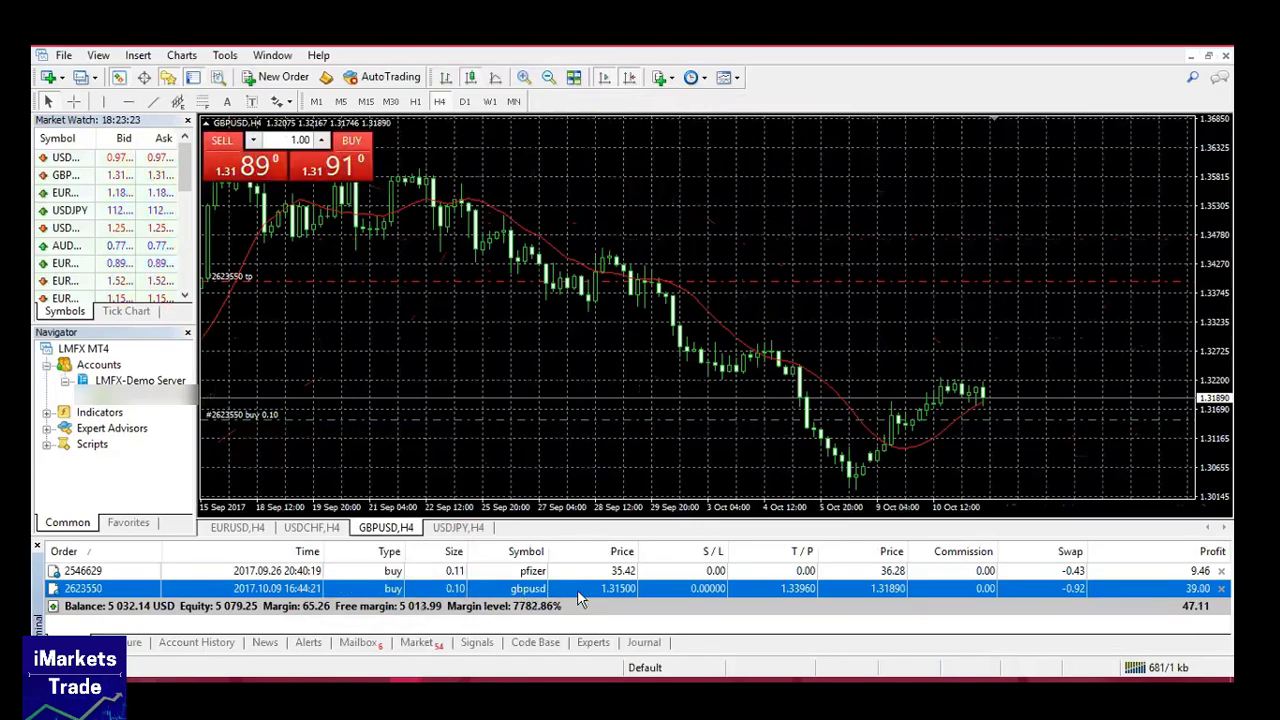
right_click(652, 593)
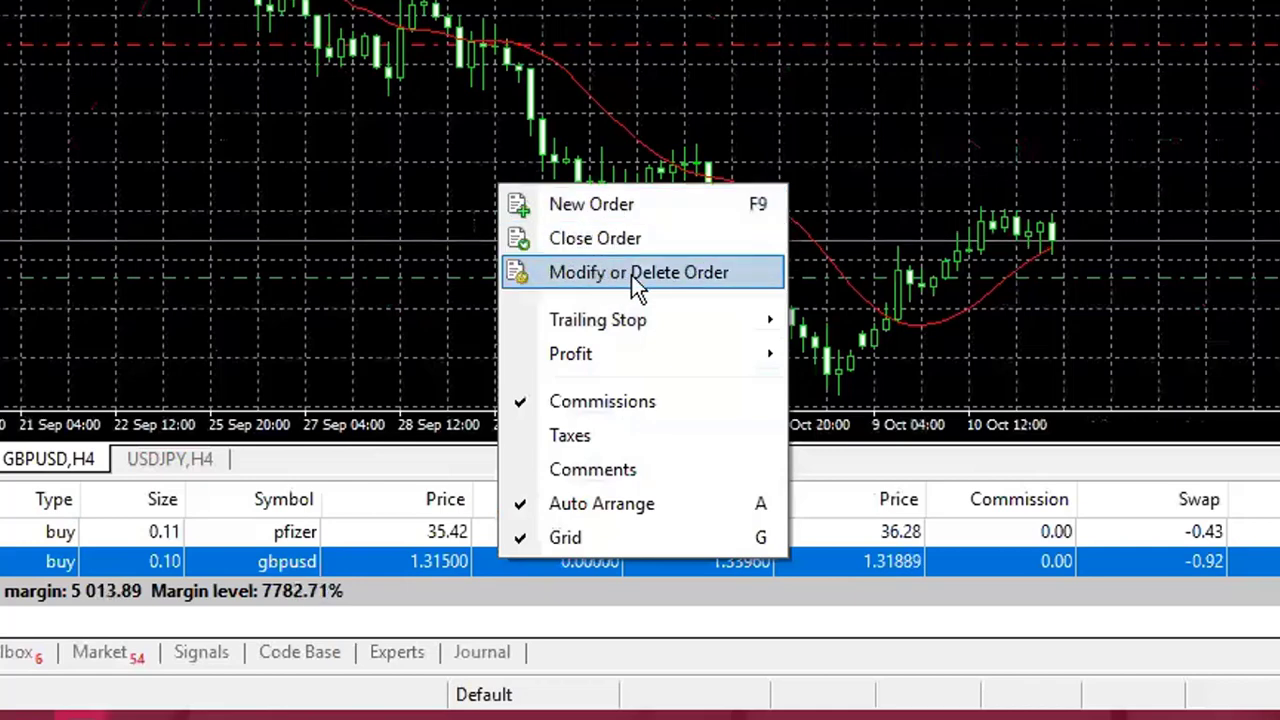
mouse_move(611, 330)
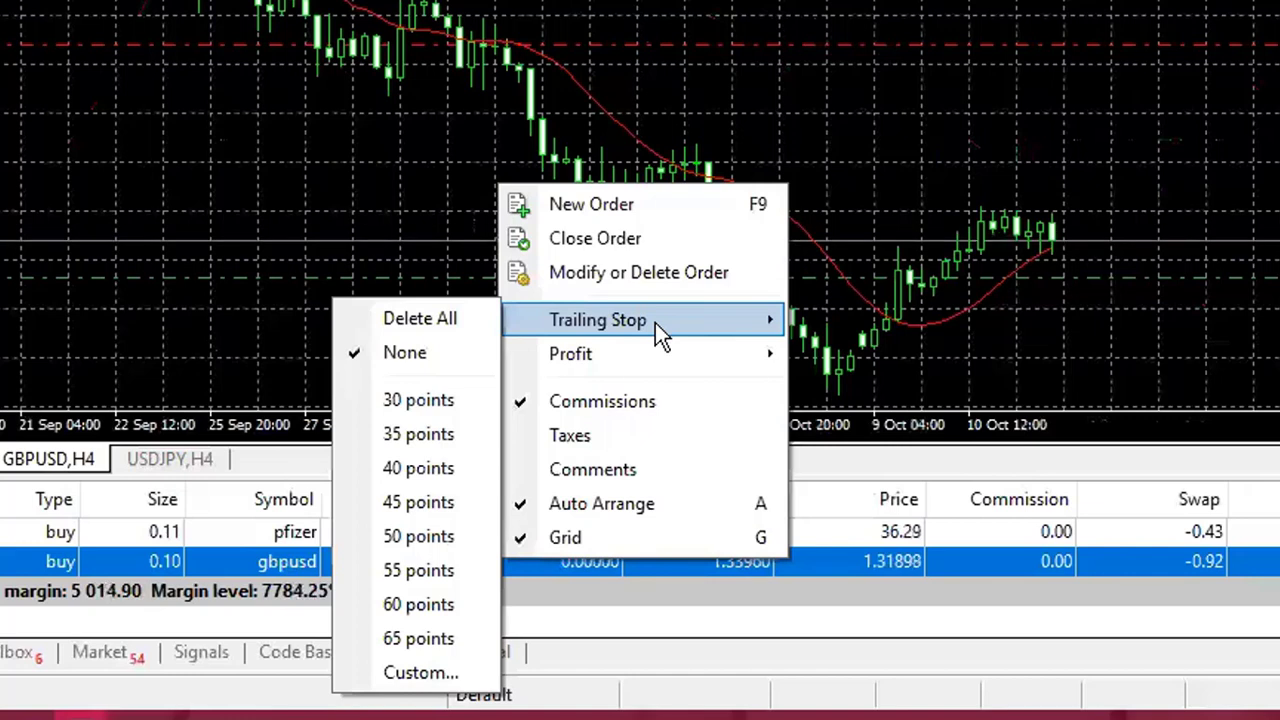
left_click(1133, 298)
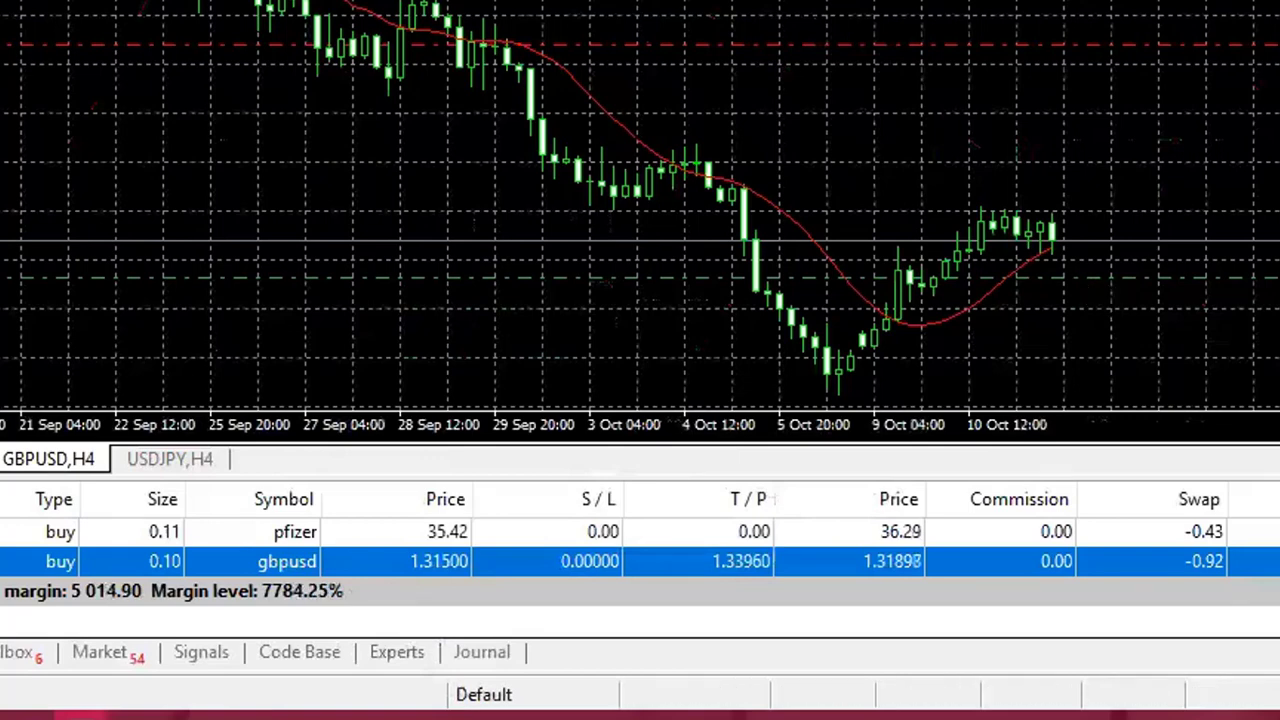
Zoom in on the GBPUSD,H4 chart, hide its grid and show period separators in the chart properties
key("plus")
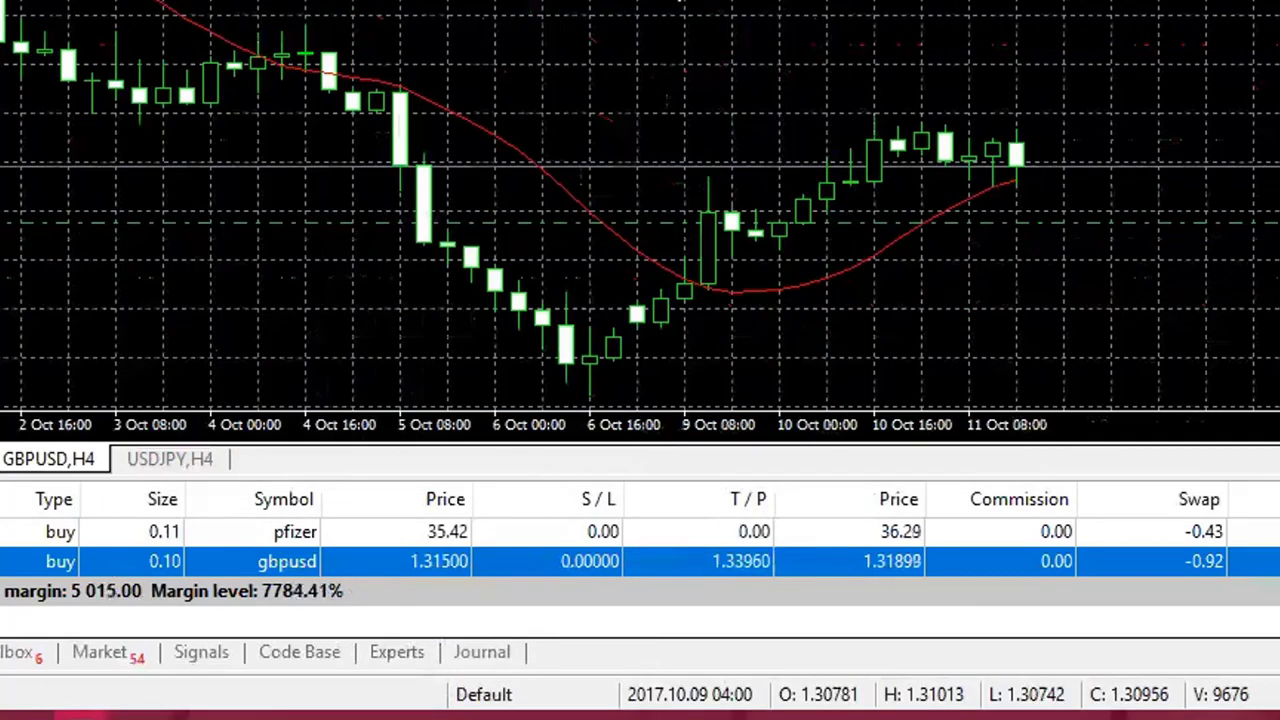
right_click(668, 3)
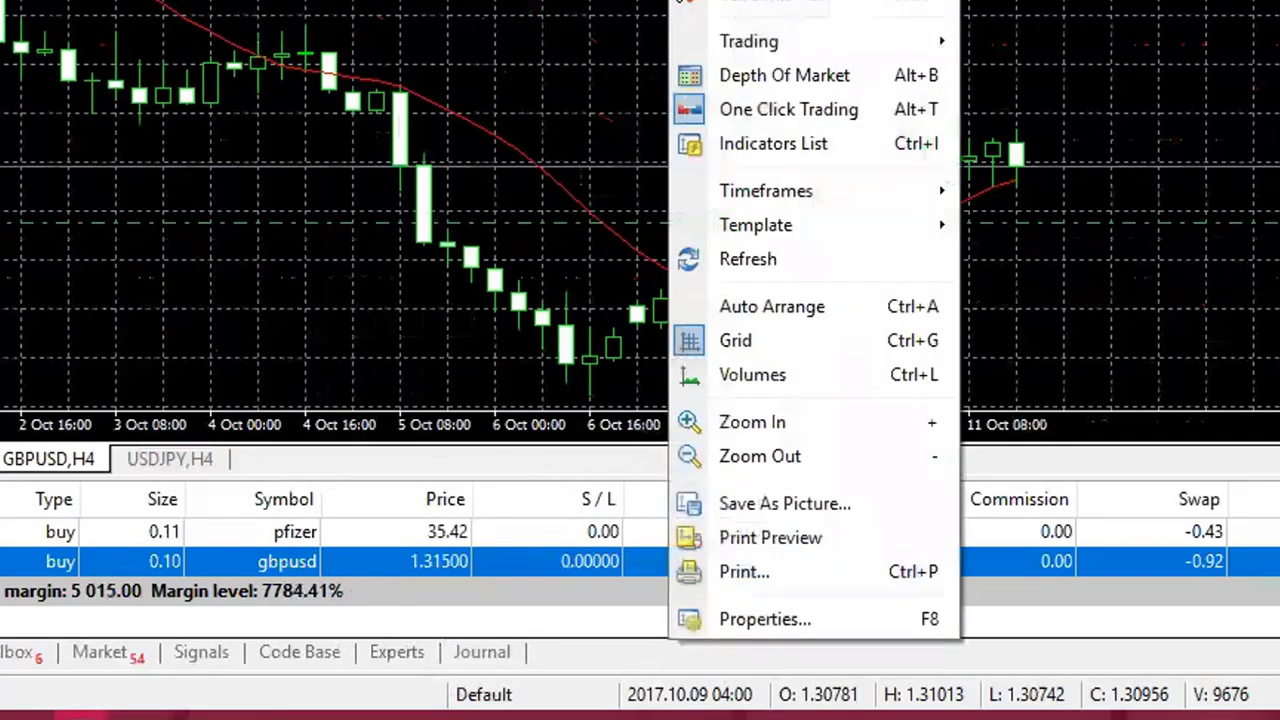
left_click(752, 622)
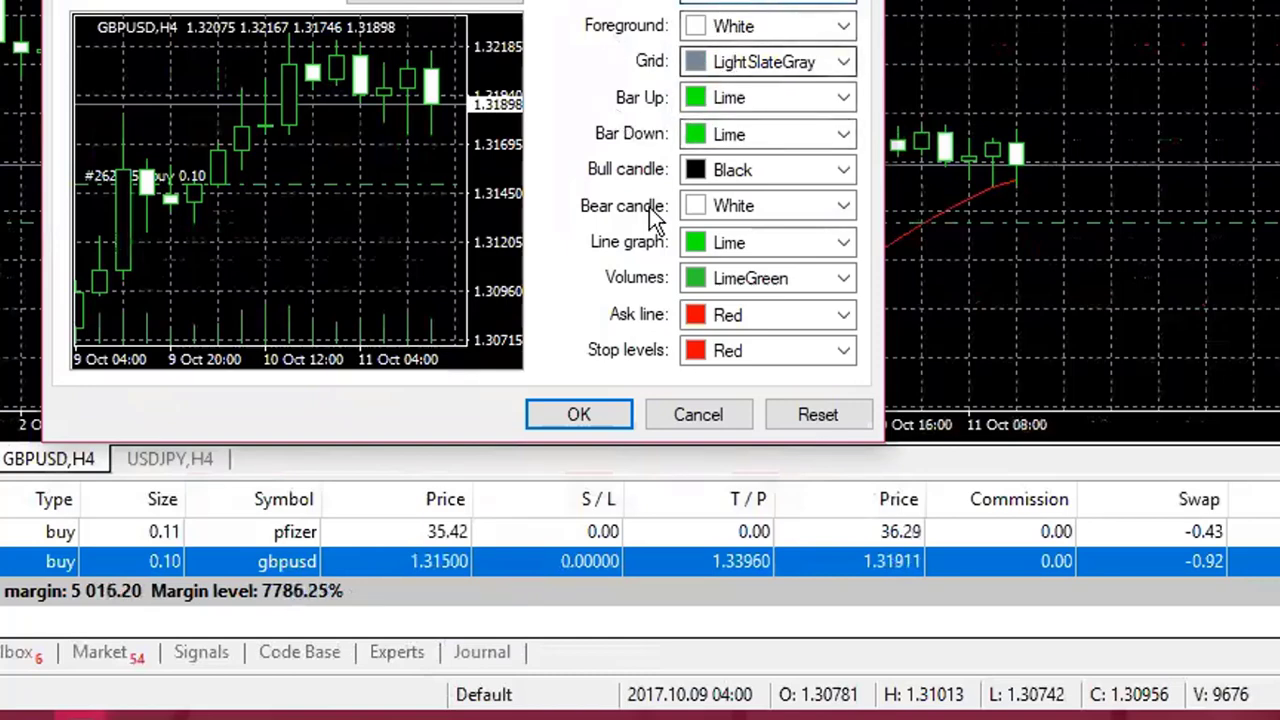
left_click(160, 0)
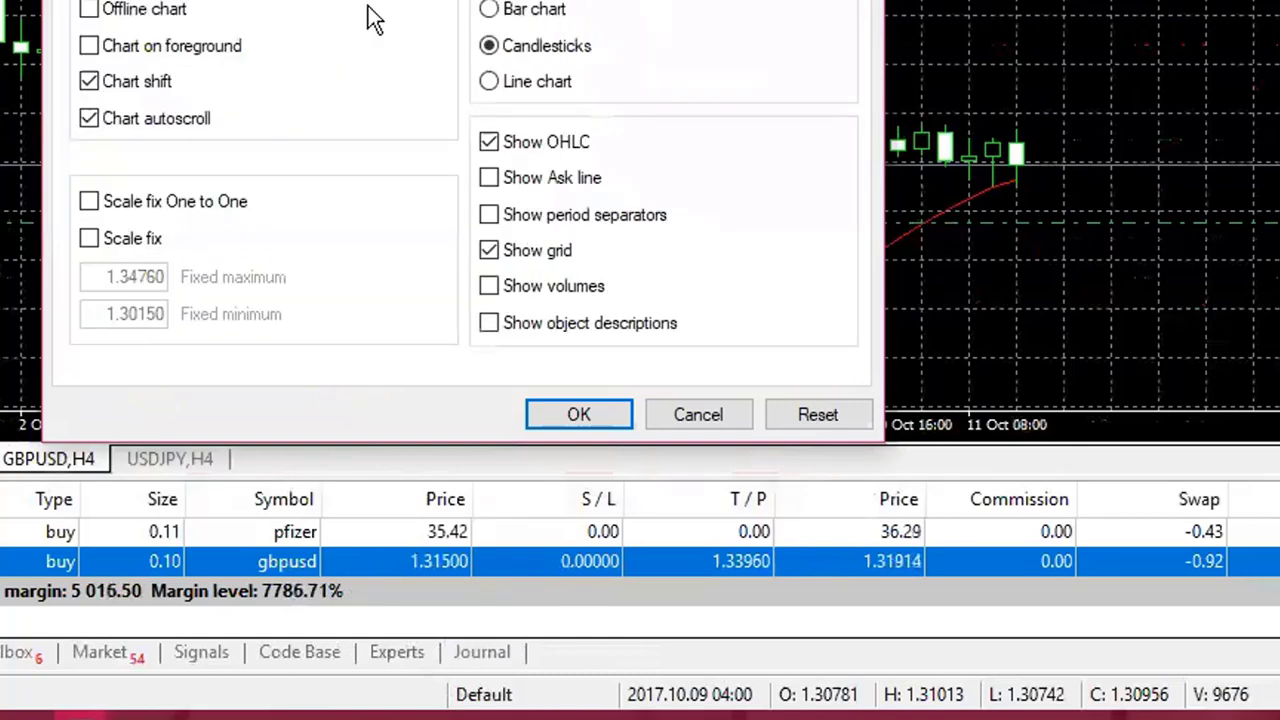
left_click(490, 251)
left_click(580, 414)
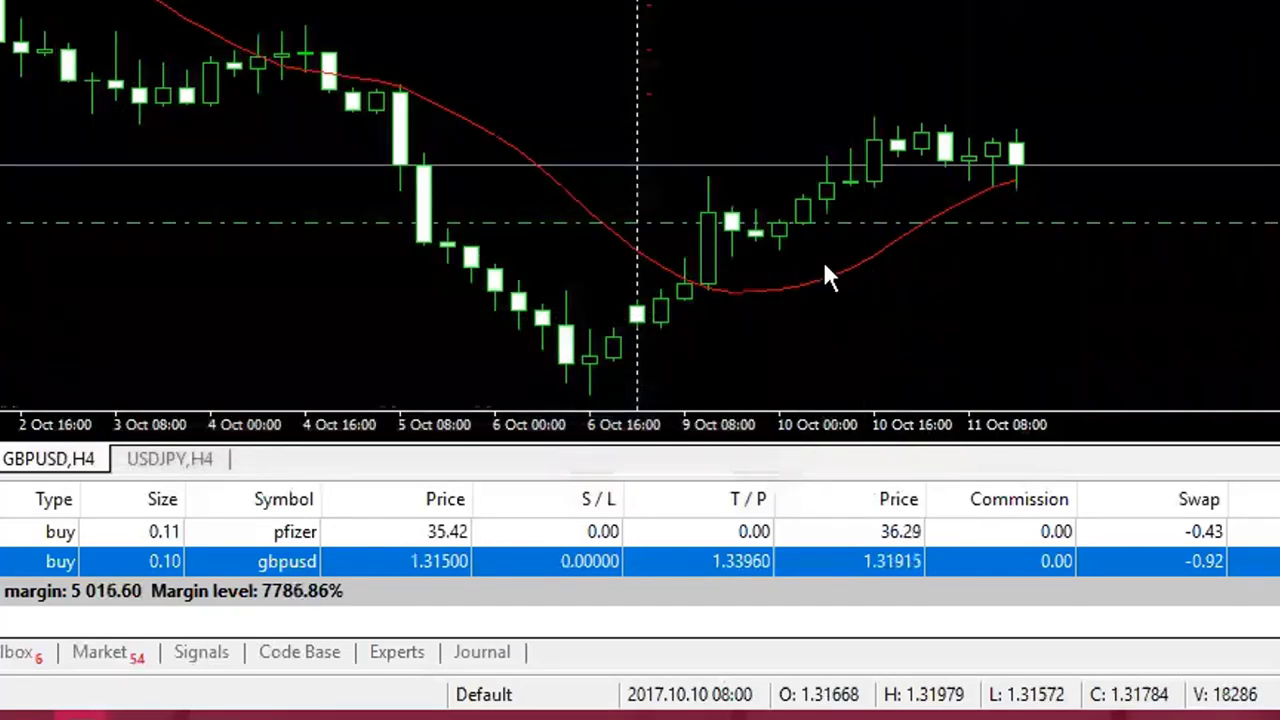
left_click_drag(932, 12, 954, 12)
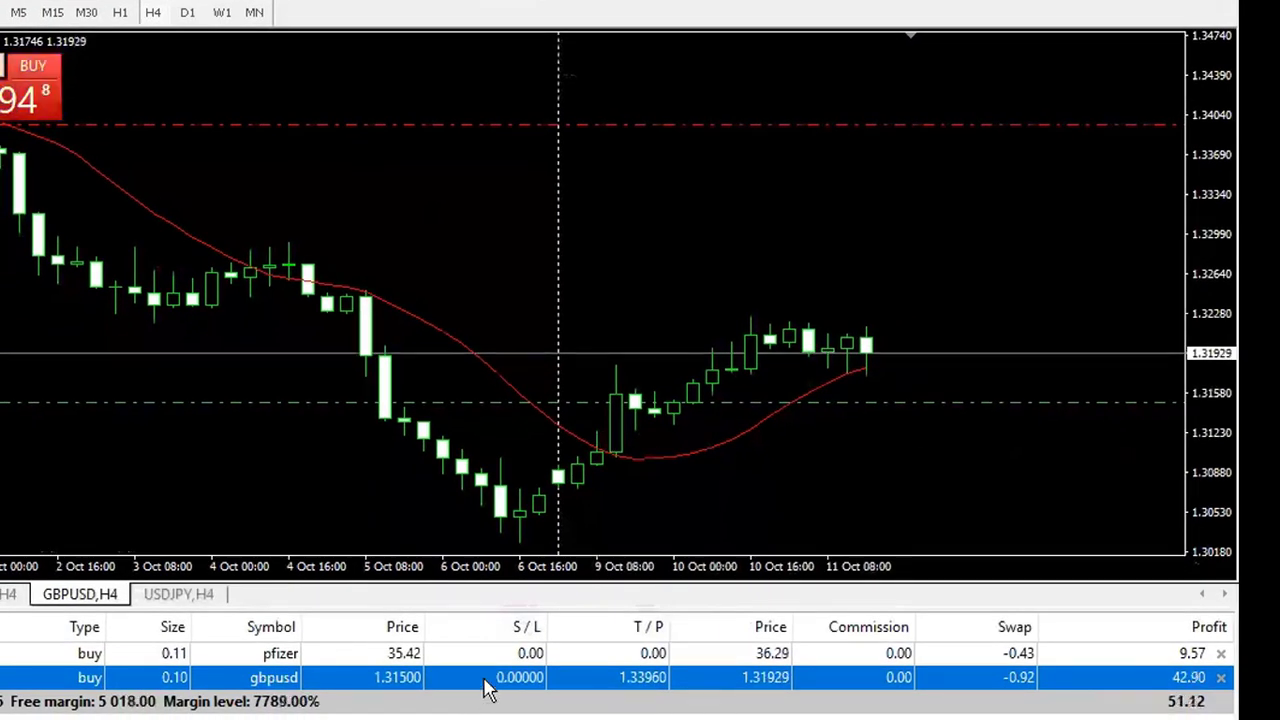
Modify the open gbpusd buy order to have a stop loss of 1.31230
right_click(488, 688)
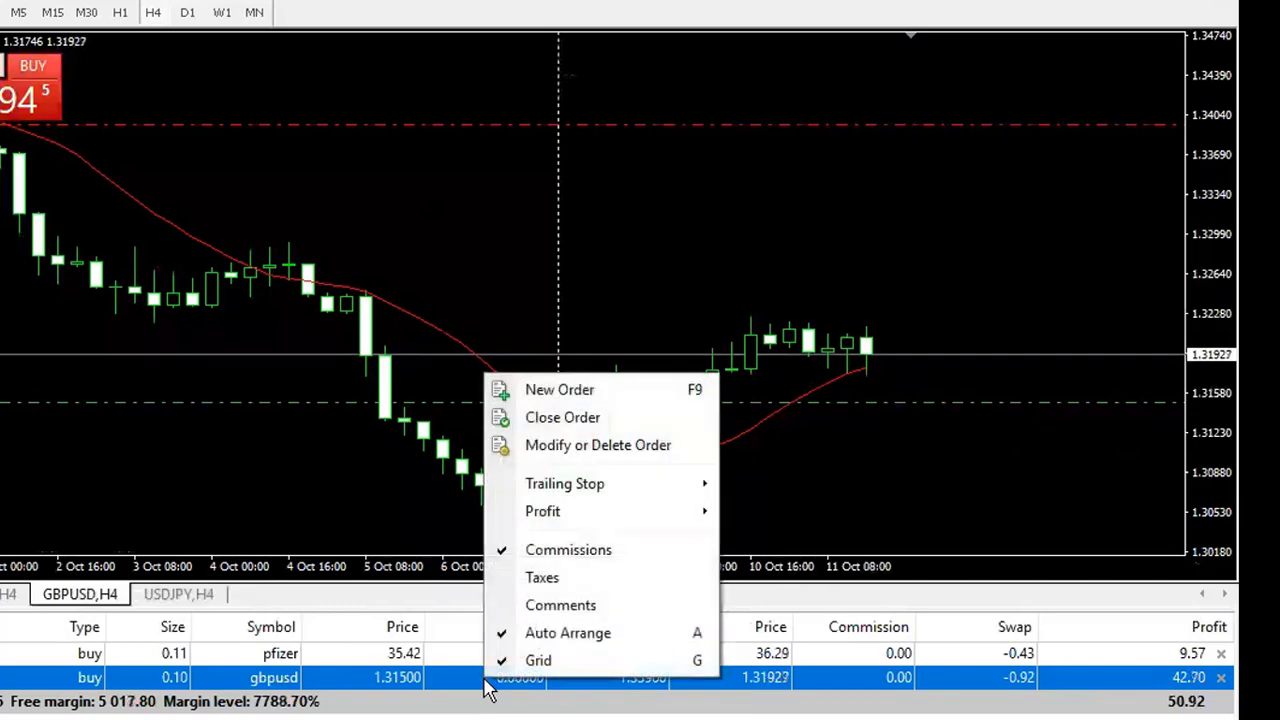
left_click(577, 447)
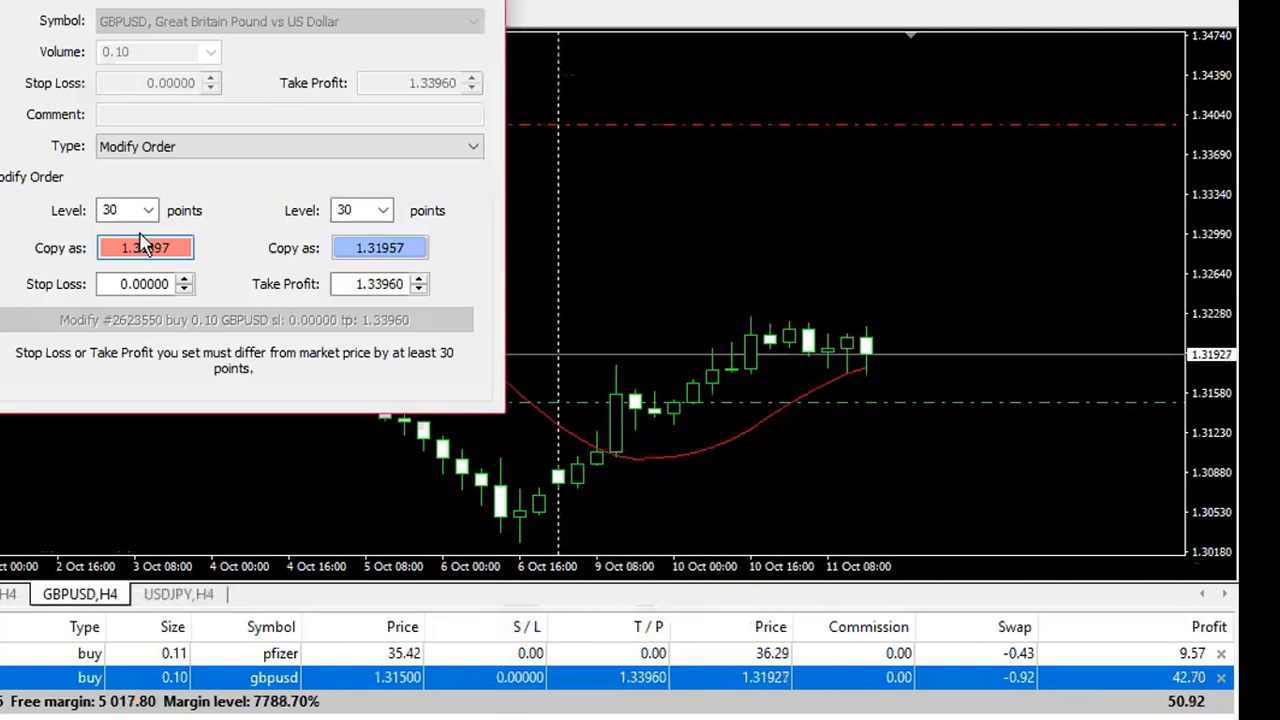
left_click_drag(120, 281, 172, 284)
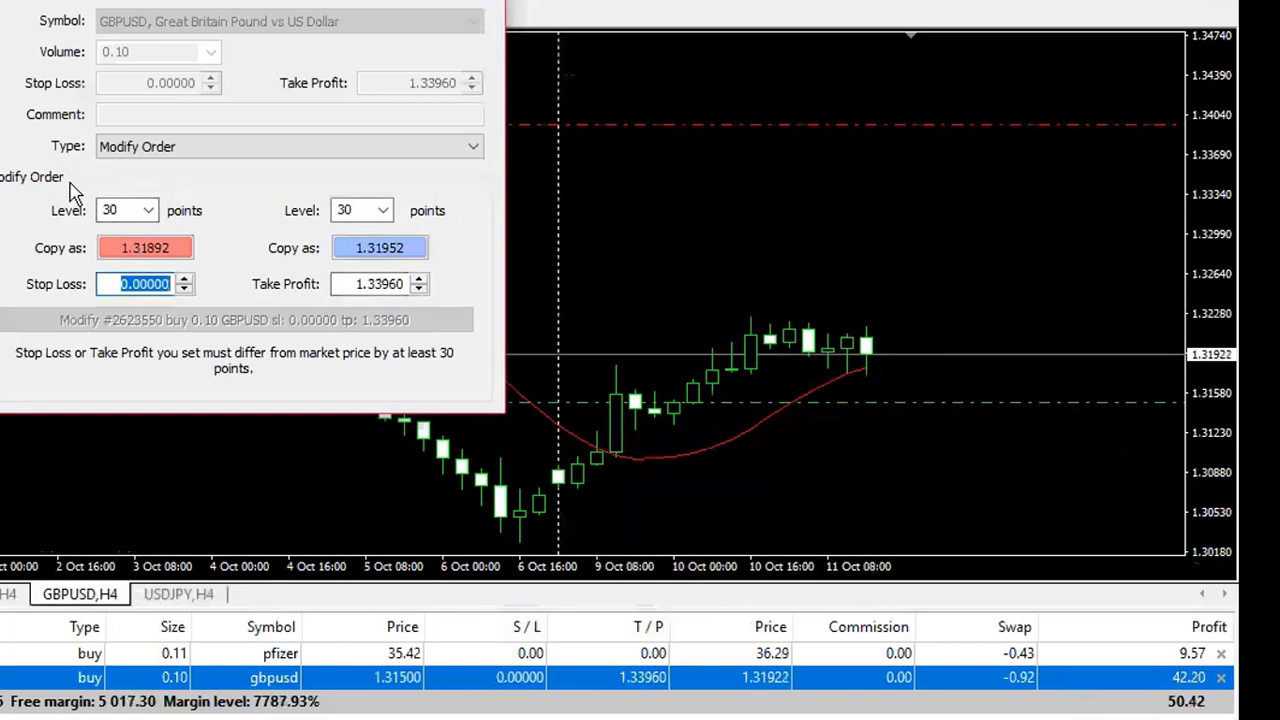
type("1.3123")
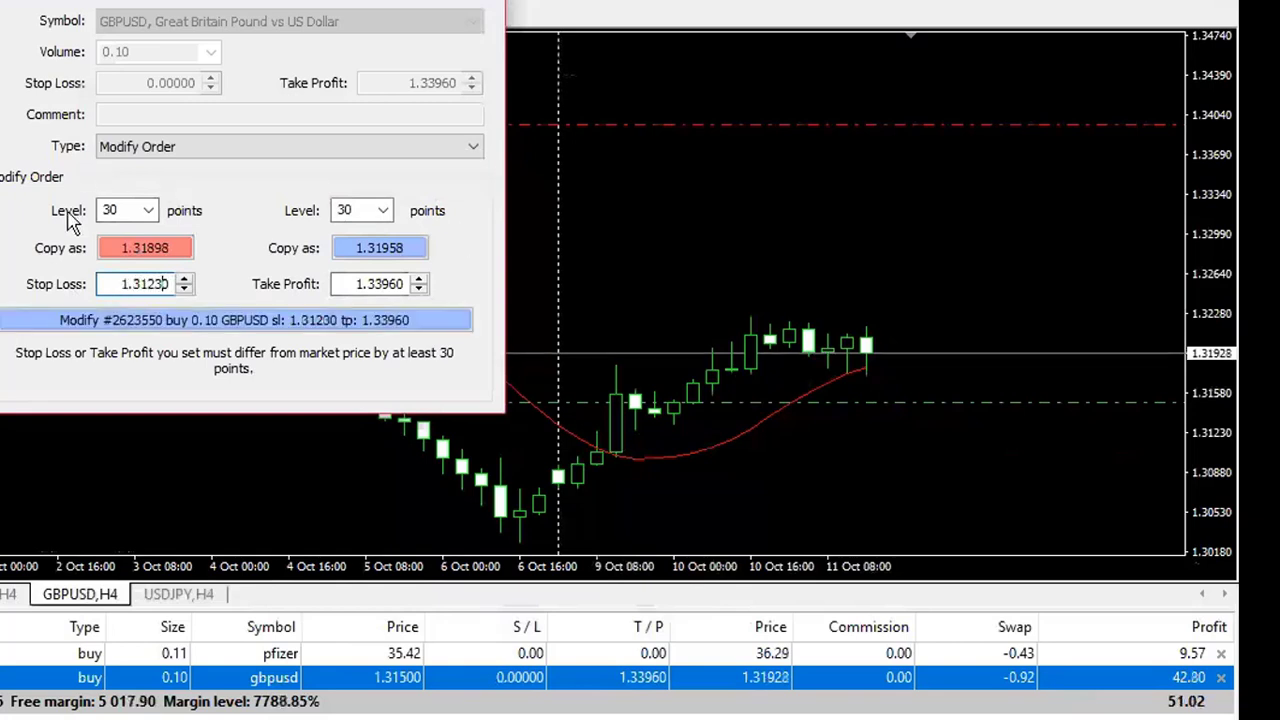
left_click(205, 318)
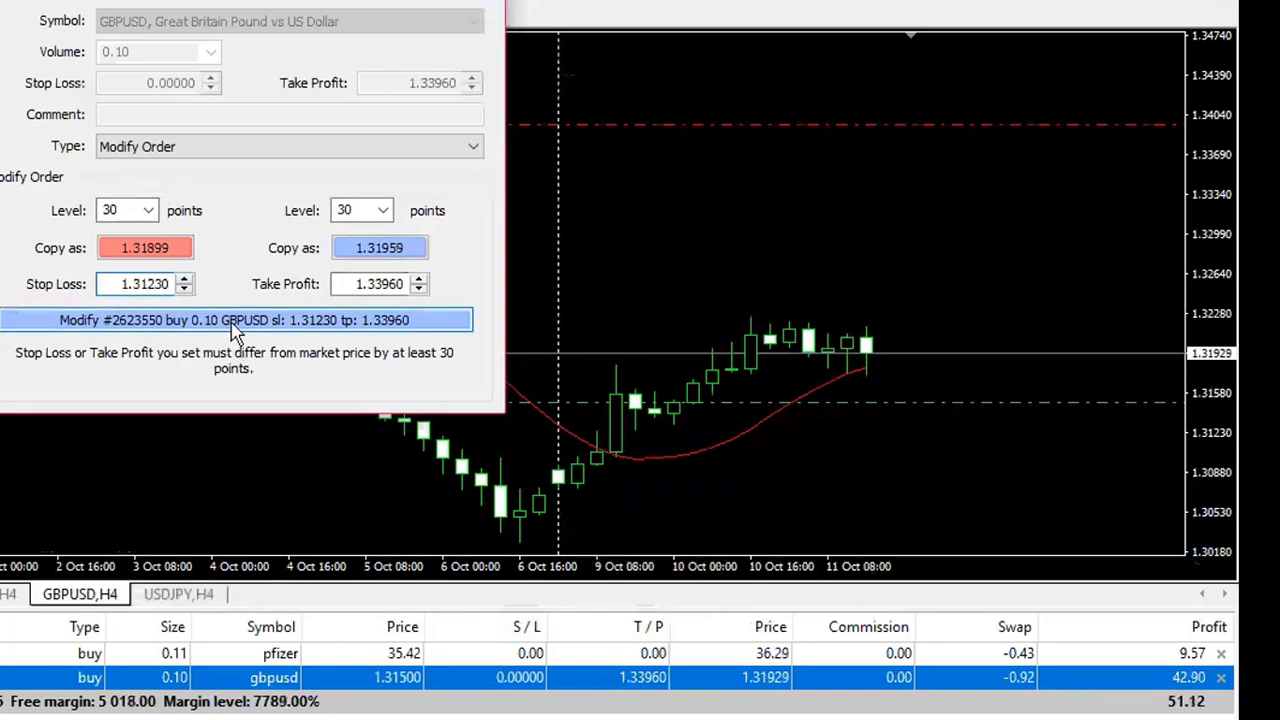
left_click(150, 333)
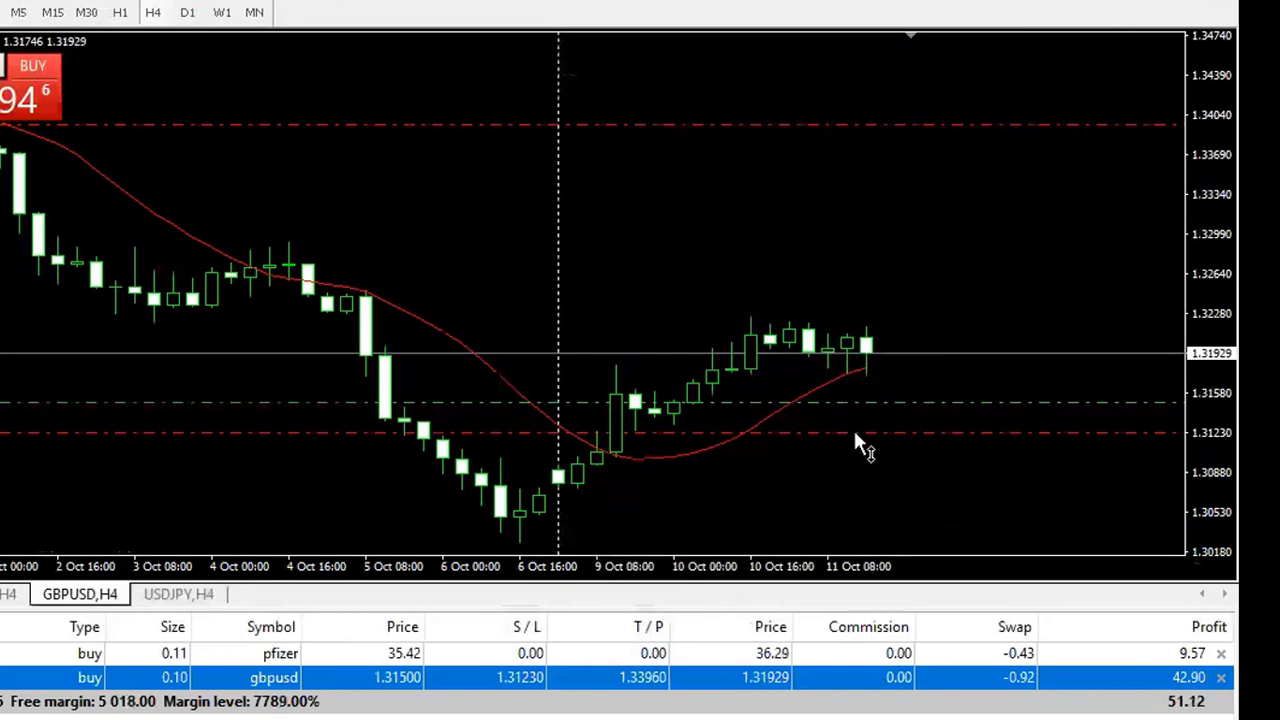
Try to raise the gbpusd stop loss line on the chart to 1.31577, accepting the One-Click Trading terms and conditions
left_click_drag(853, 430, 850, 397)
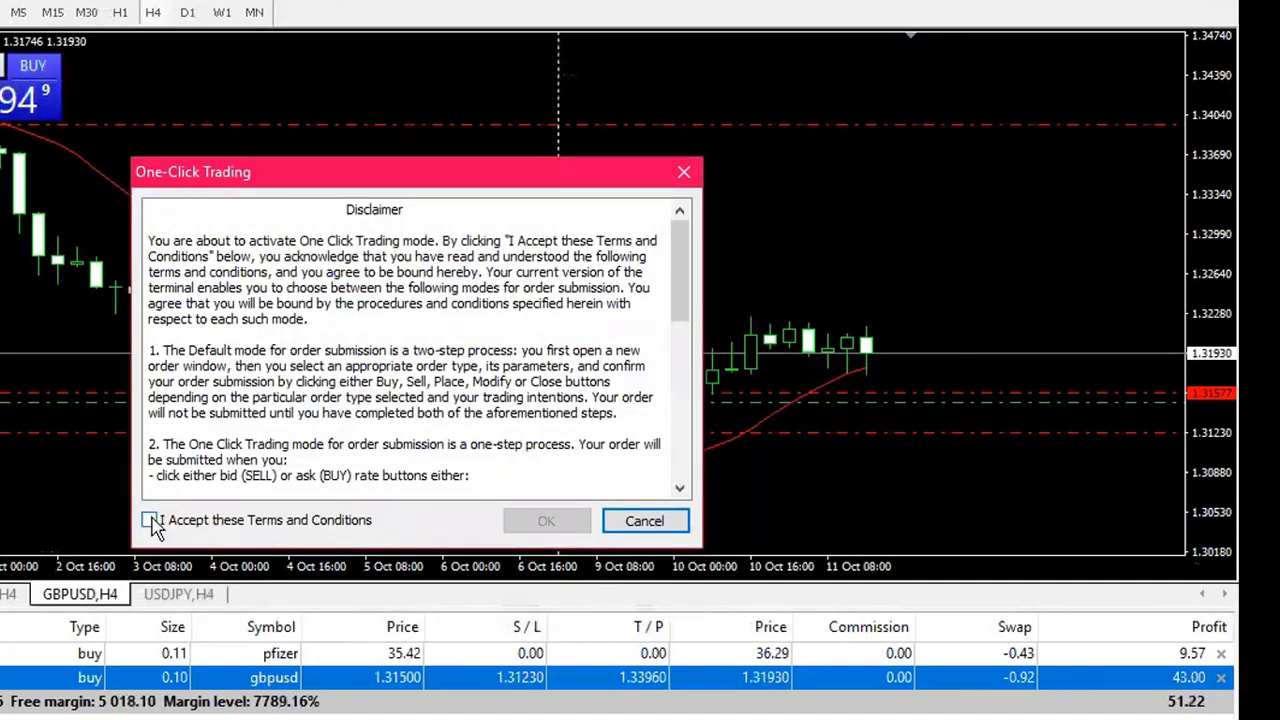
left_click(150, 521)
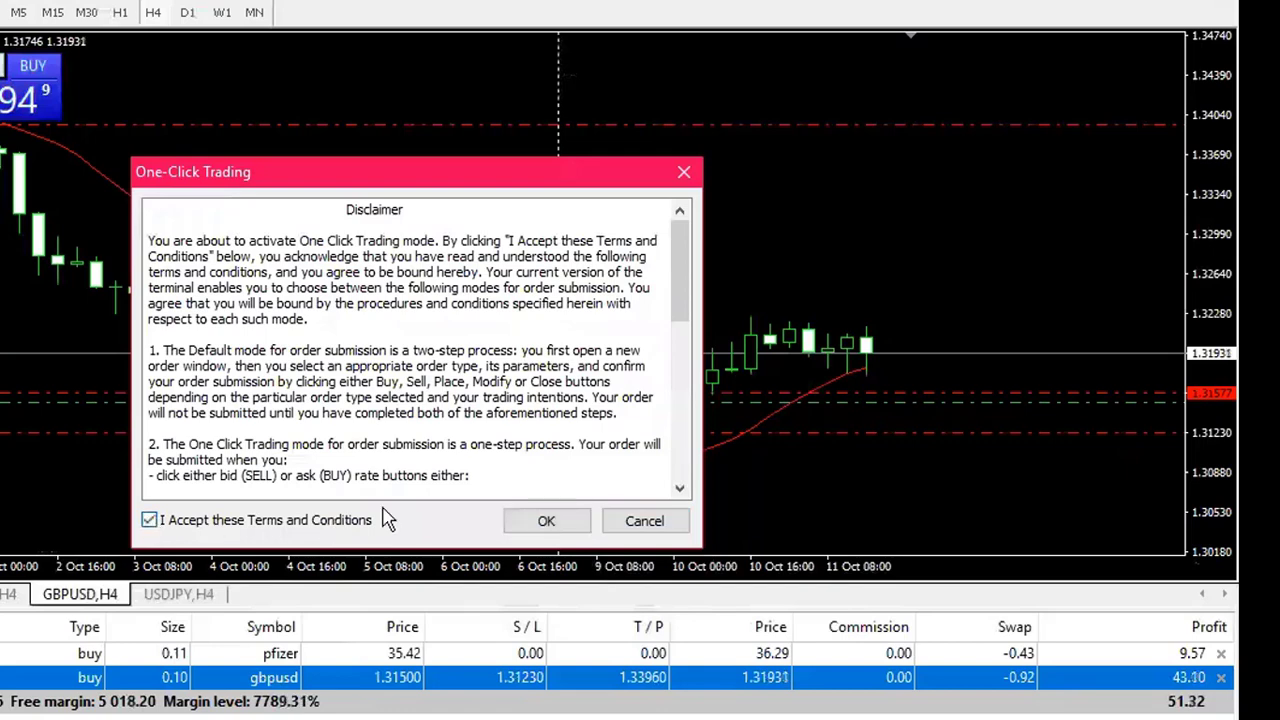
left_click(543, 520)
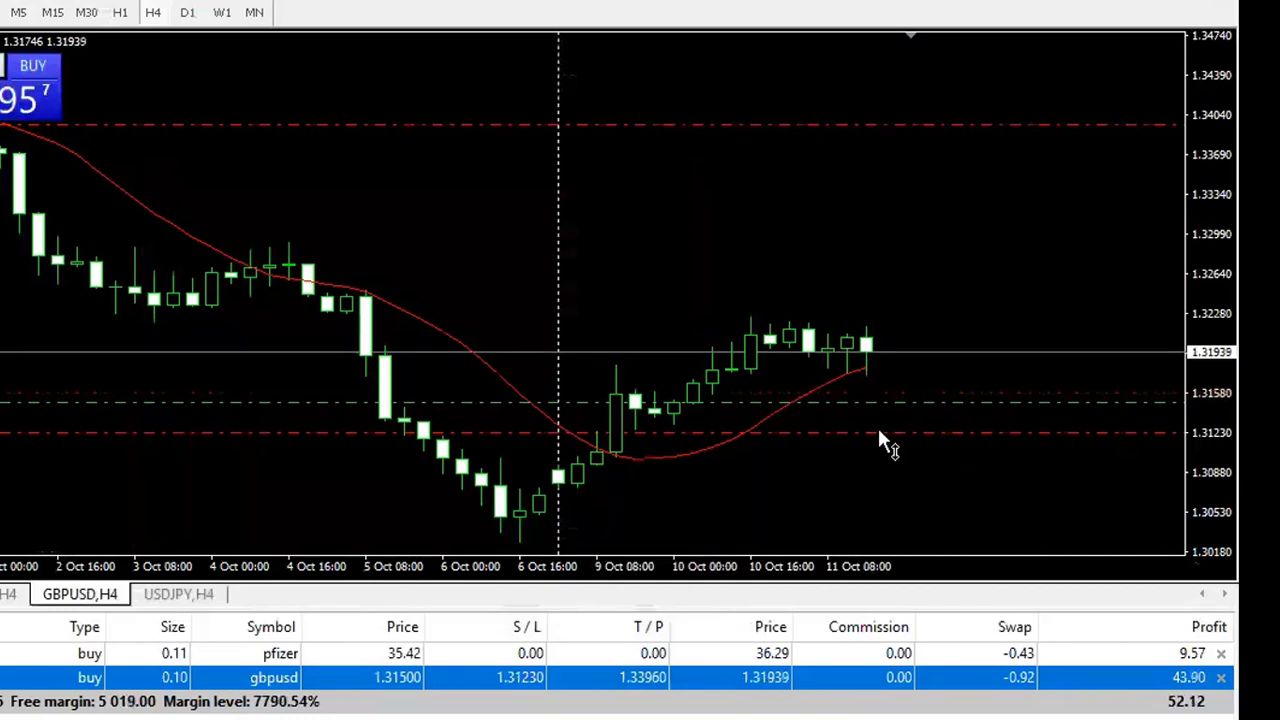
Move the gbpusd stop loss line on the chart to about 1.31641, 1.31310, 1.31598 and finally 1.31247
left_click_drag(879, 432, 873, 382)
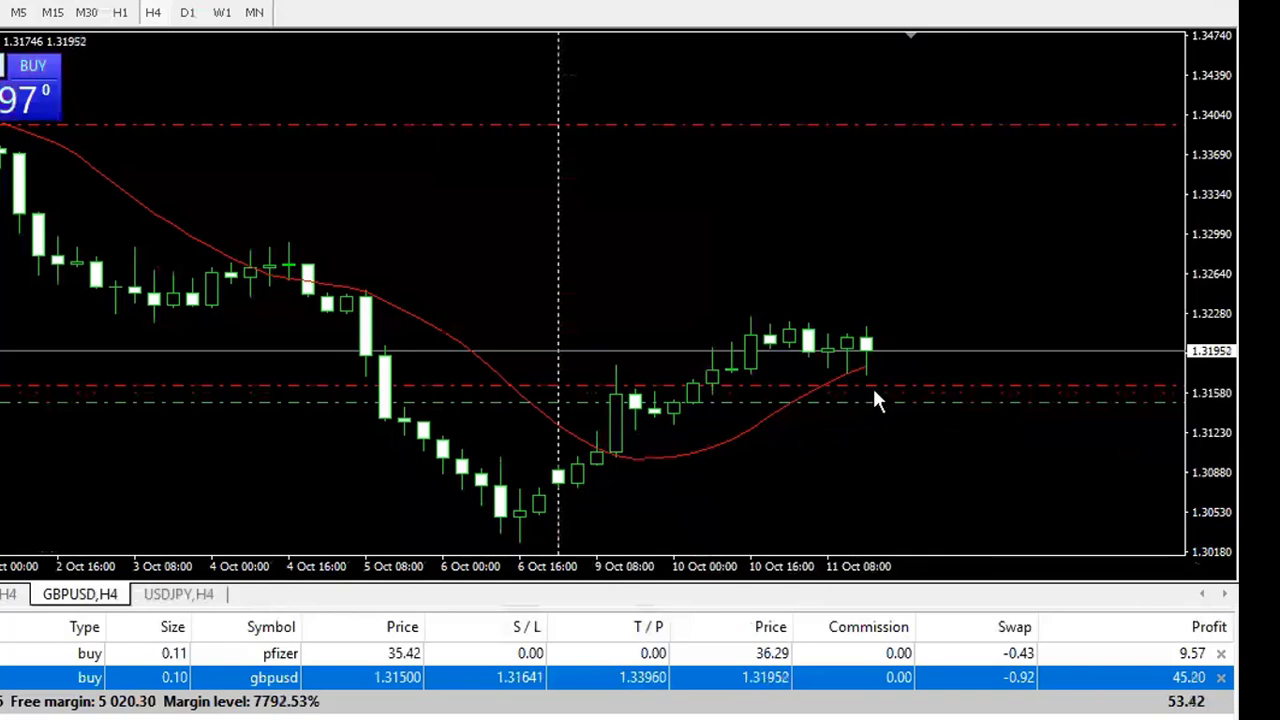
left_click_drag(873, 385, 874, 401)
left_click_drag(875, 420, 874, 427)
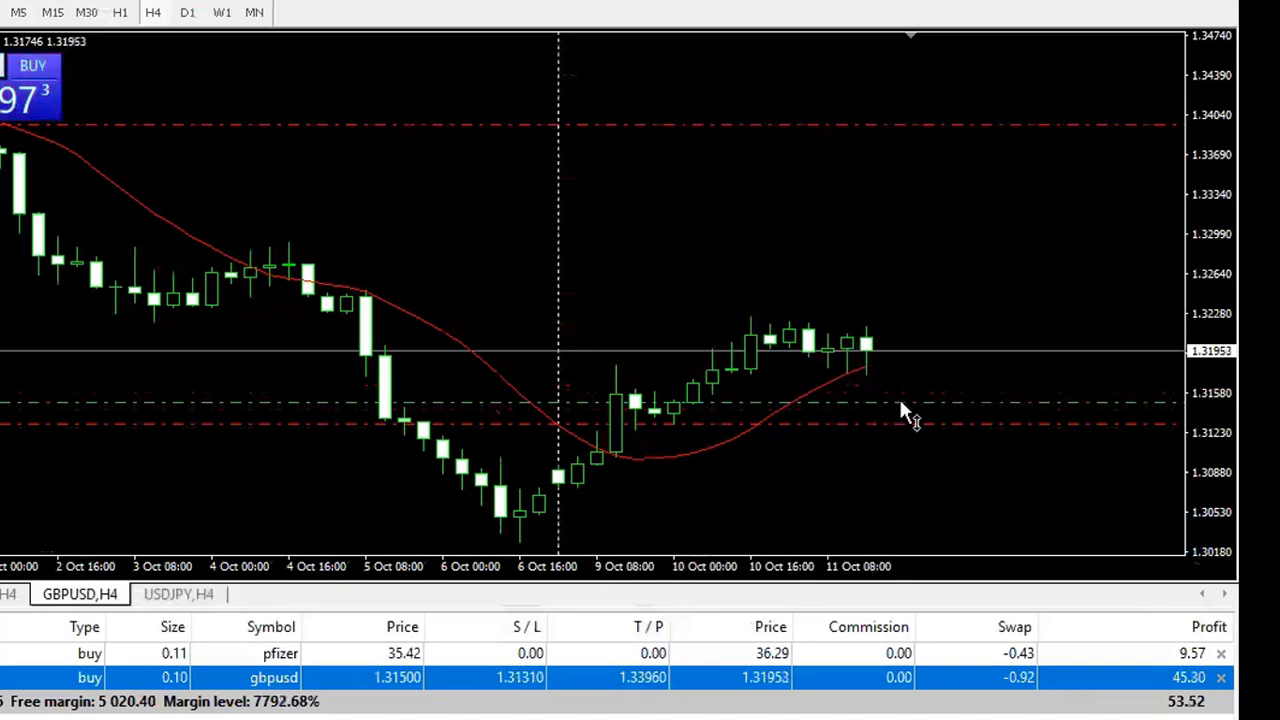
left_click_drag(893, 436, 886, 392)
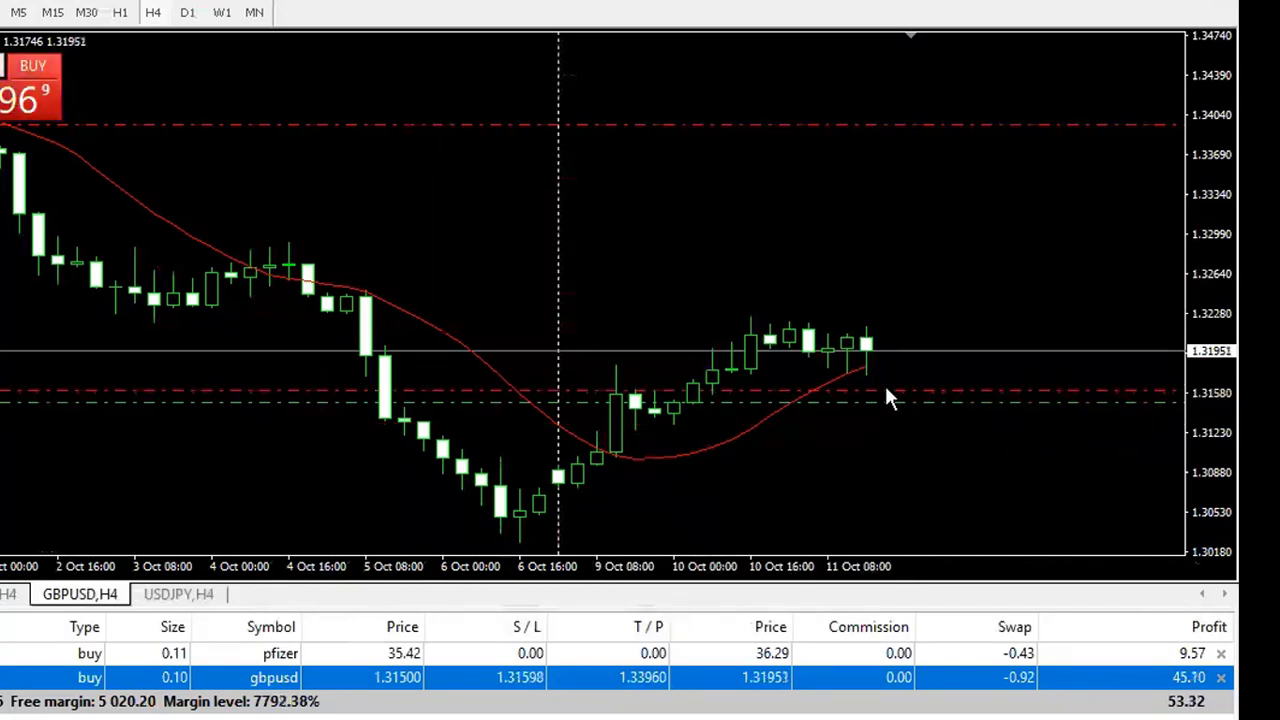
left_click_drag(886, 387, 939, 431)
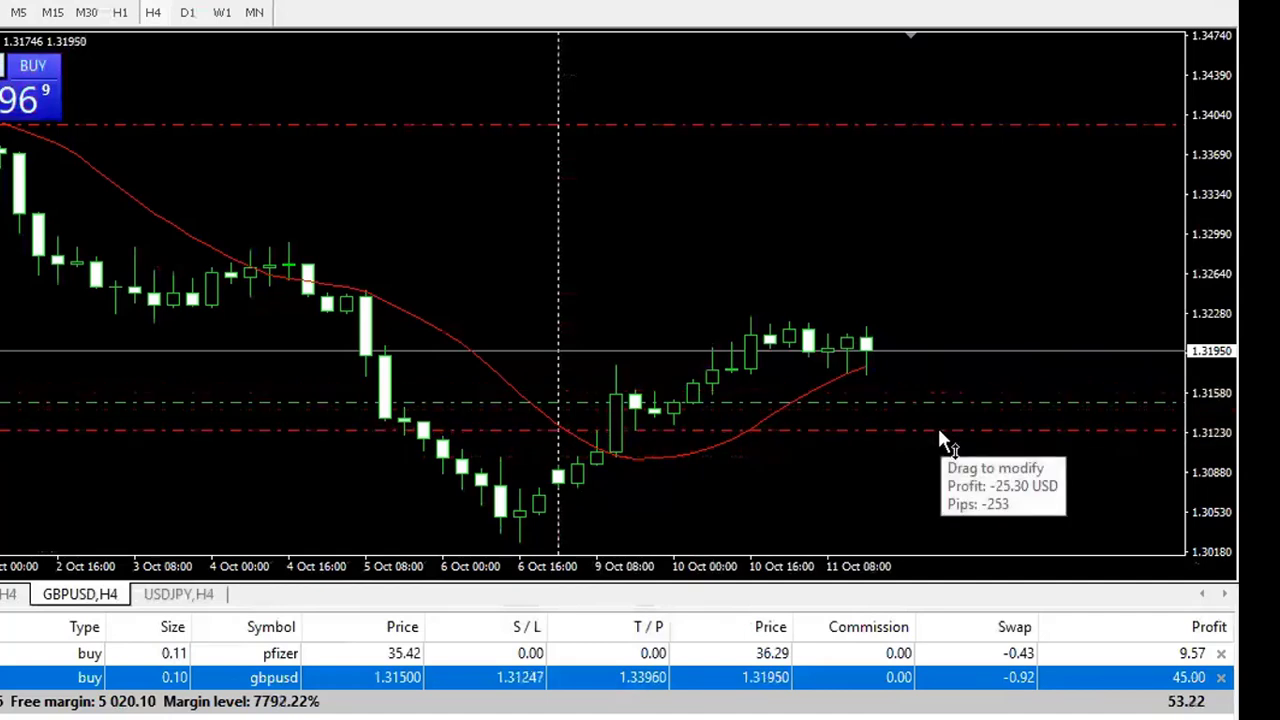
right_click(707, 688)
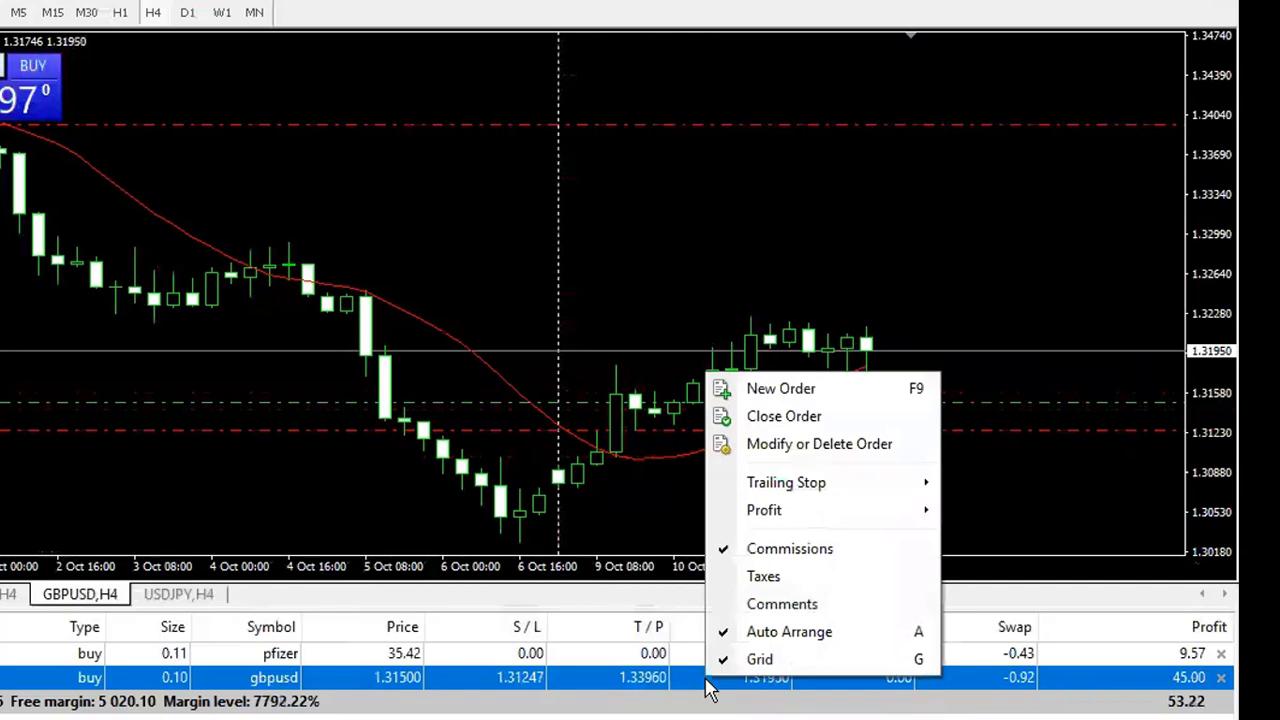
mouse_move(808, 485)
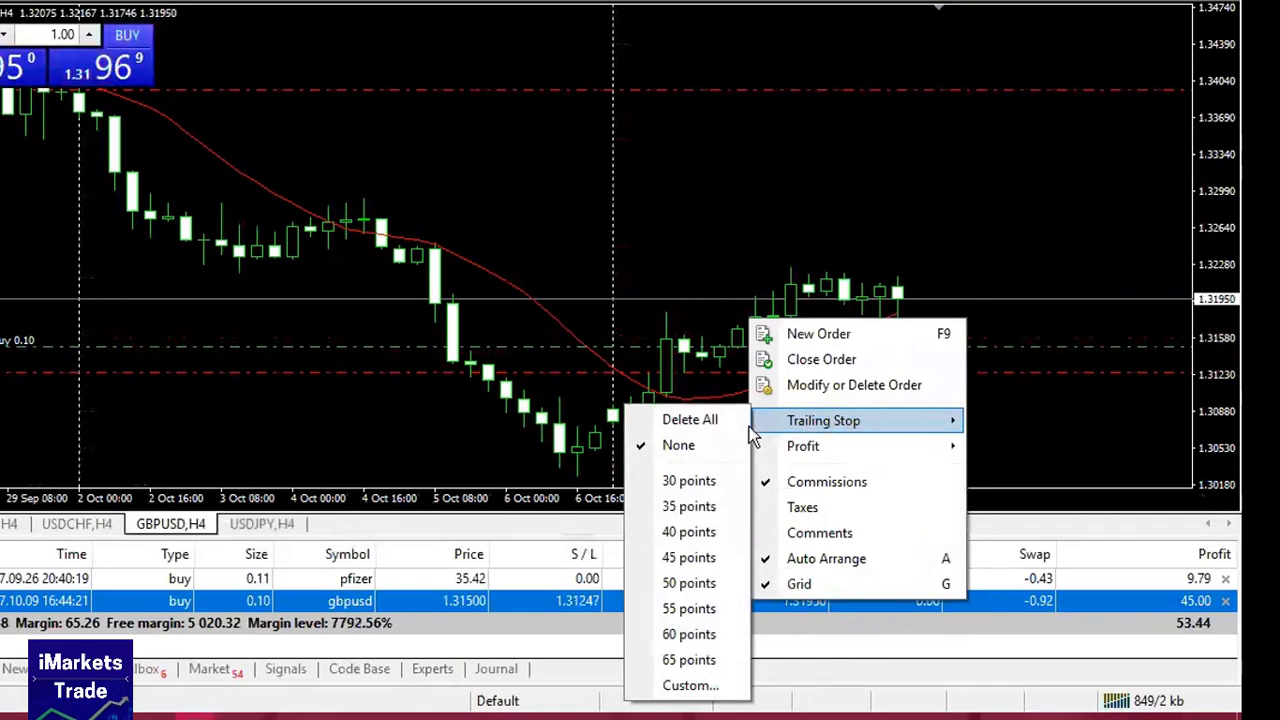
left_click(688, 686)
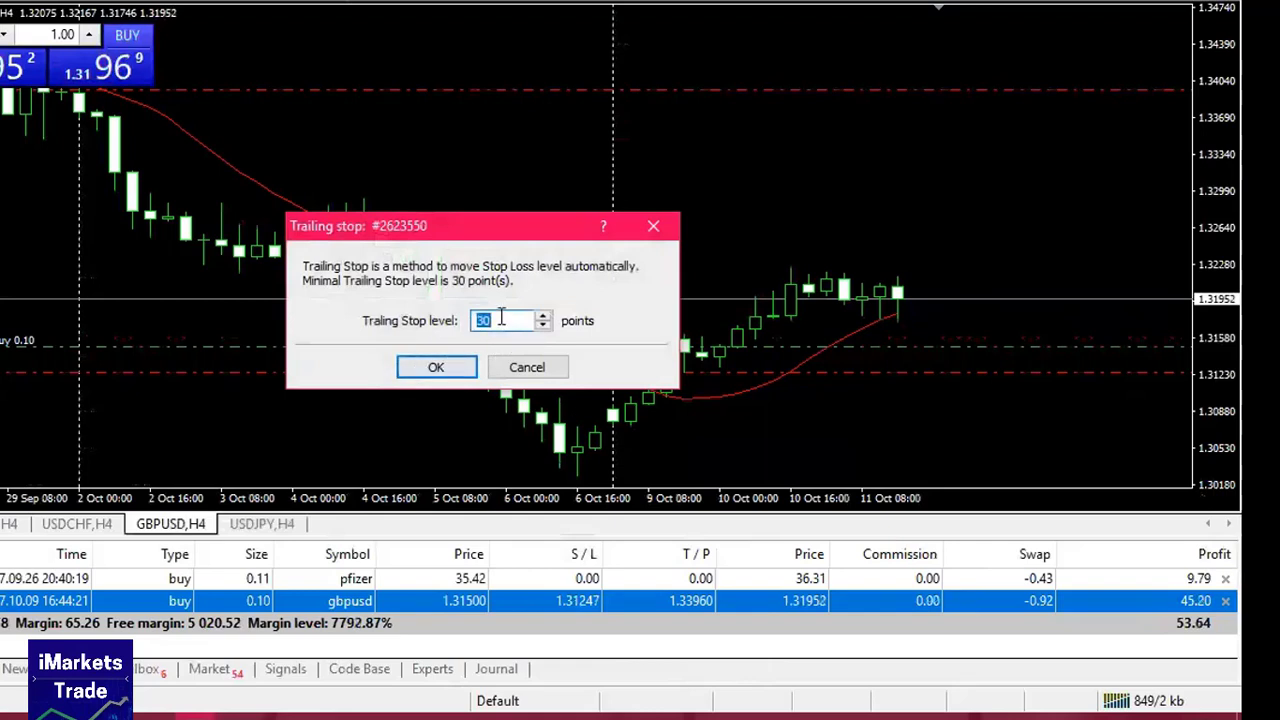
left_click(653, 226)
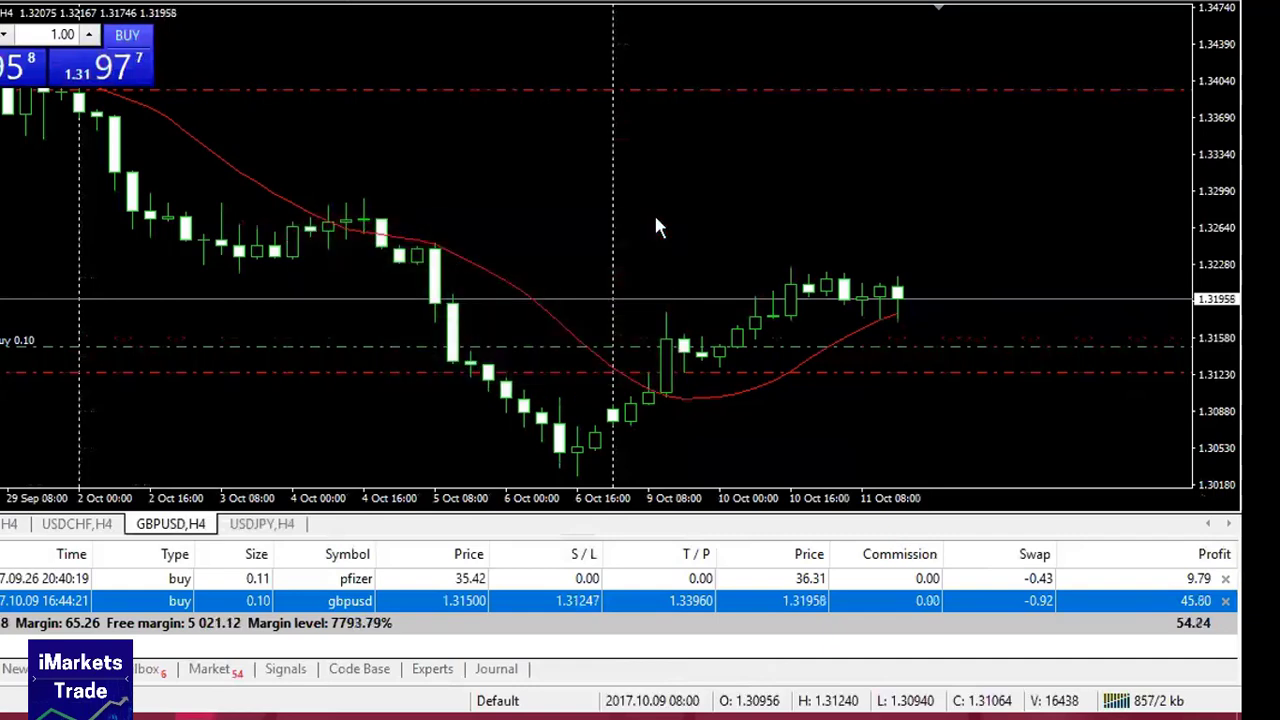
Apply a custom trailing stop of 100 points to the open gbpusd buy order
right_click(543, 615)
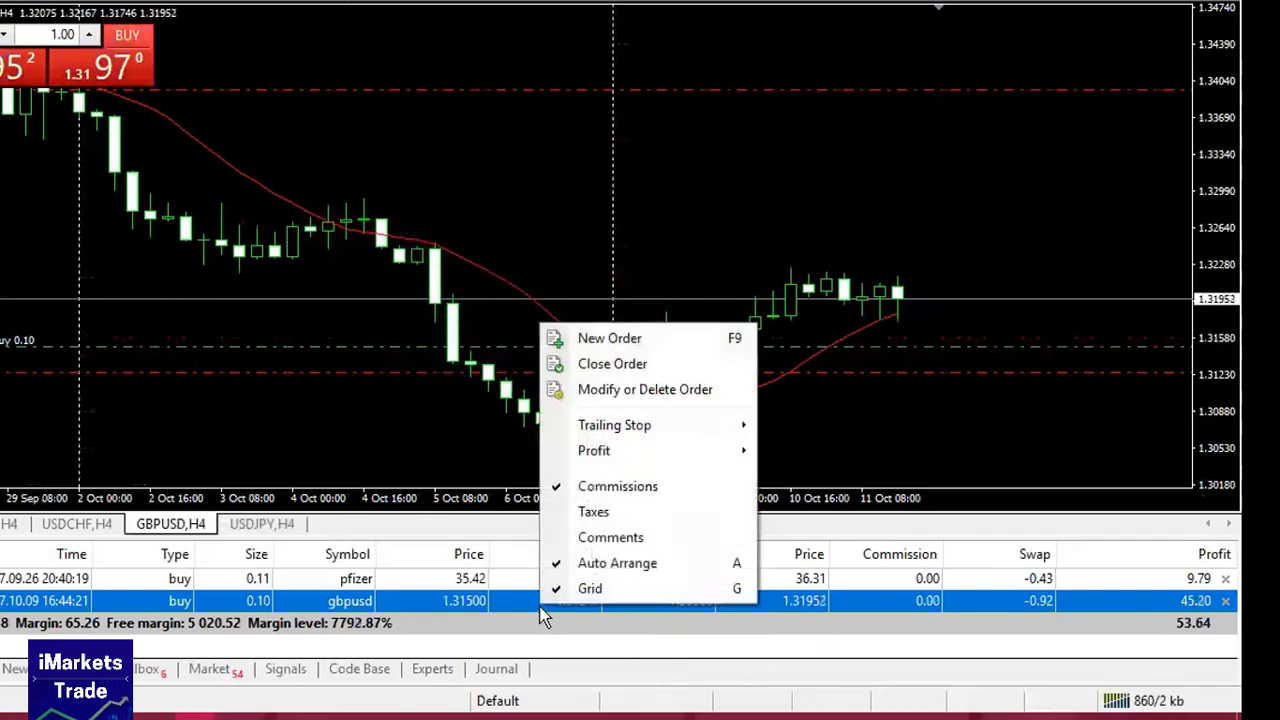
mouse_move(608, 426)
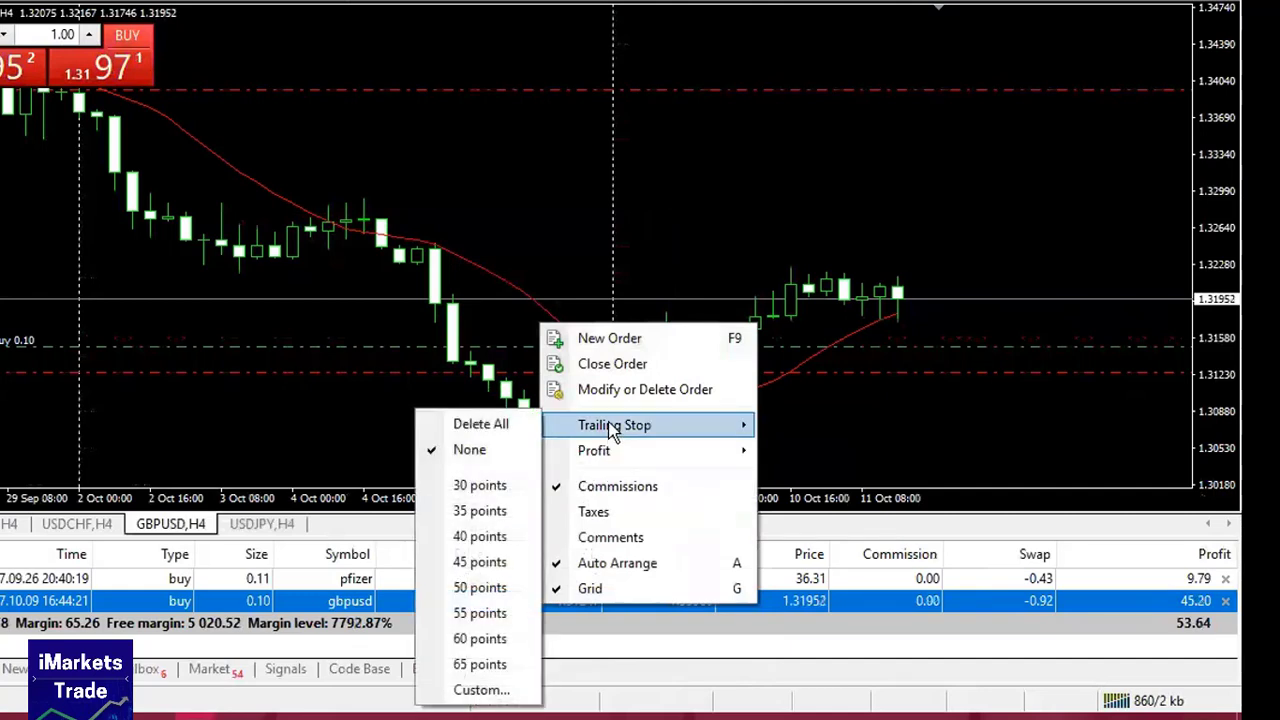
left_click(476, 690)
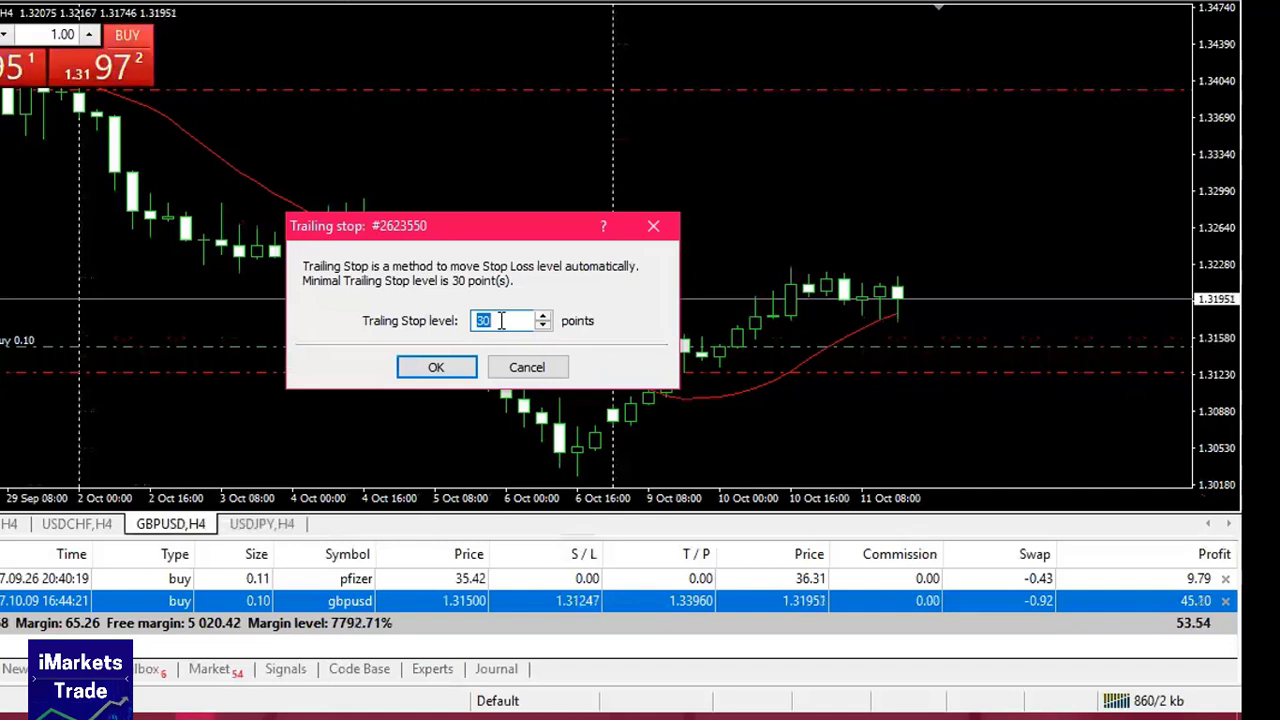
type("100")
left_click(430, 372)
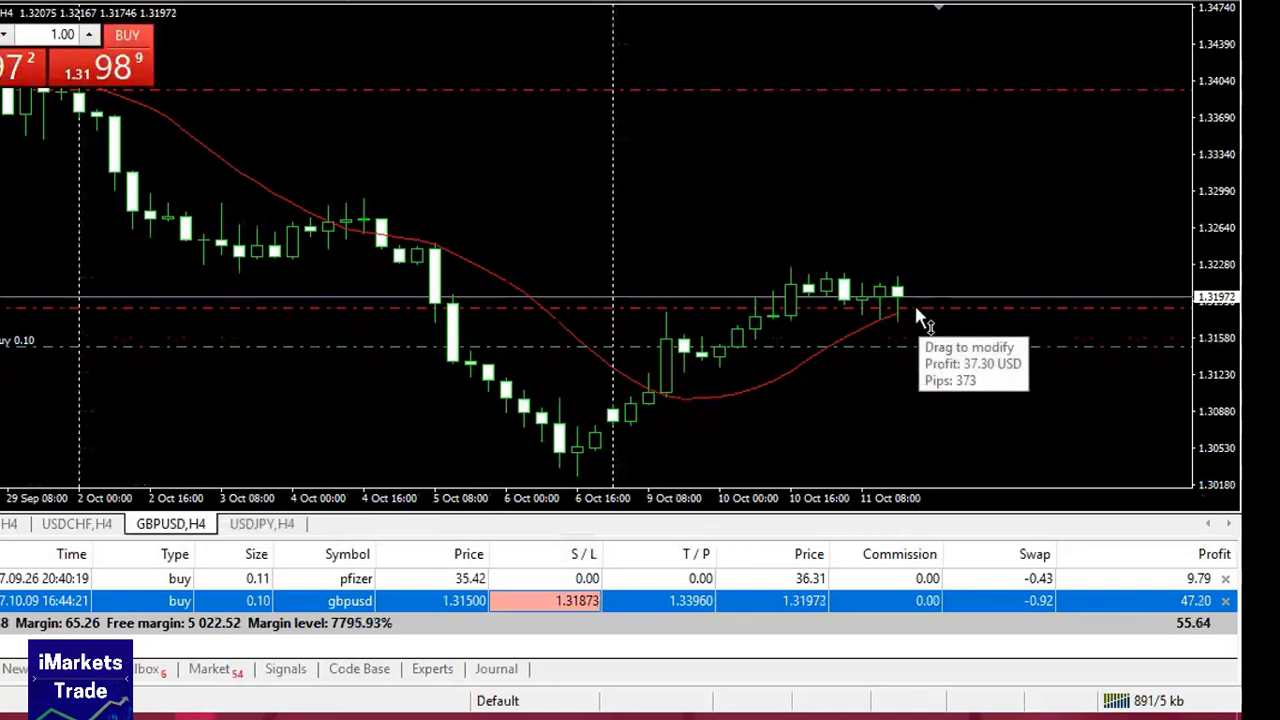
Change the gbpusd order's trailing stop to the preset 65 points
right_click(542, 600)
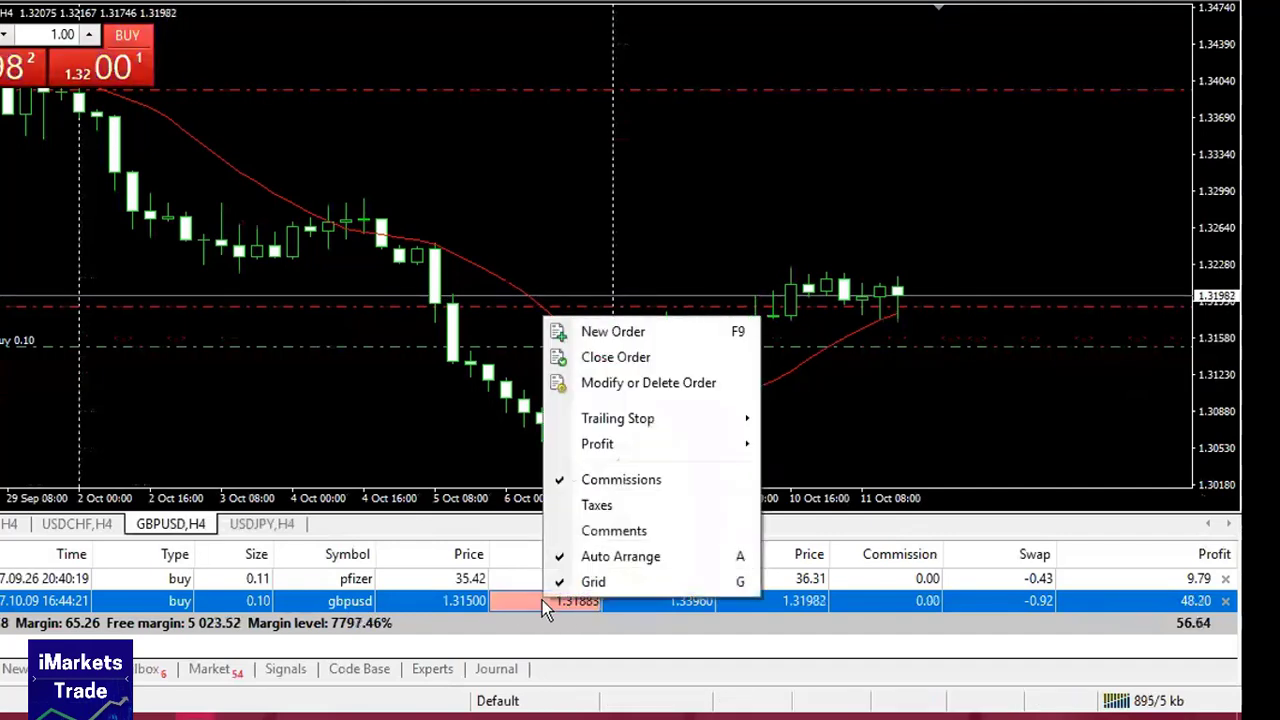
mouse_move(590, 430)
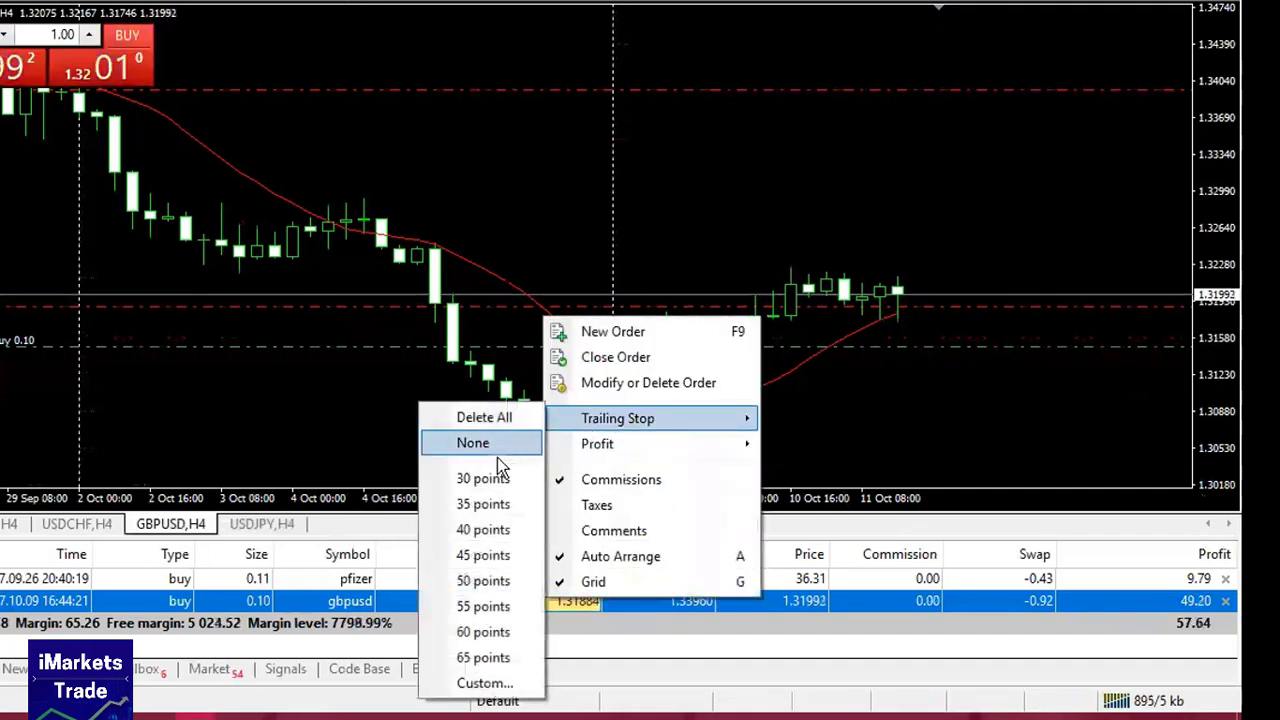
left_click(475, 658)
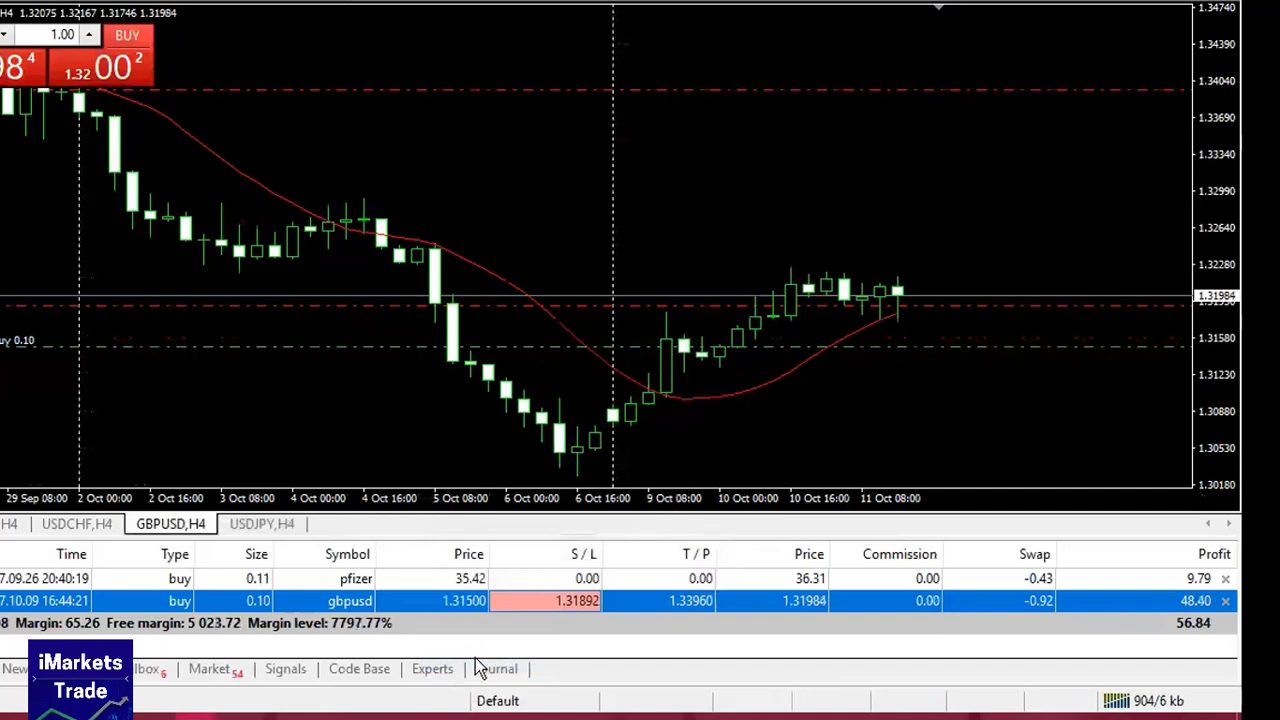
Set a custom trailing stop of 300 points on the gbpusd order and lower its stop loss line to about 1.31683
right_click(512, 608)
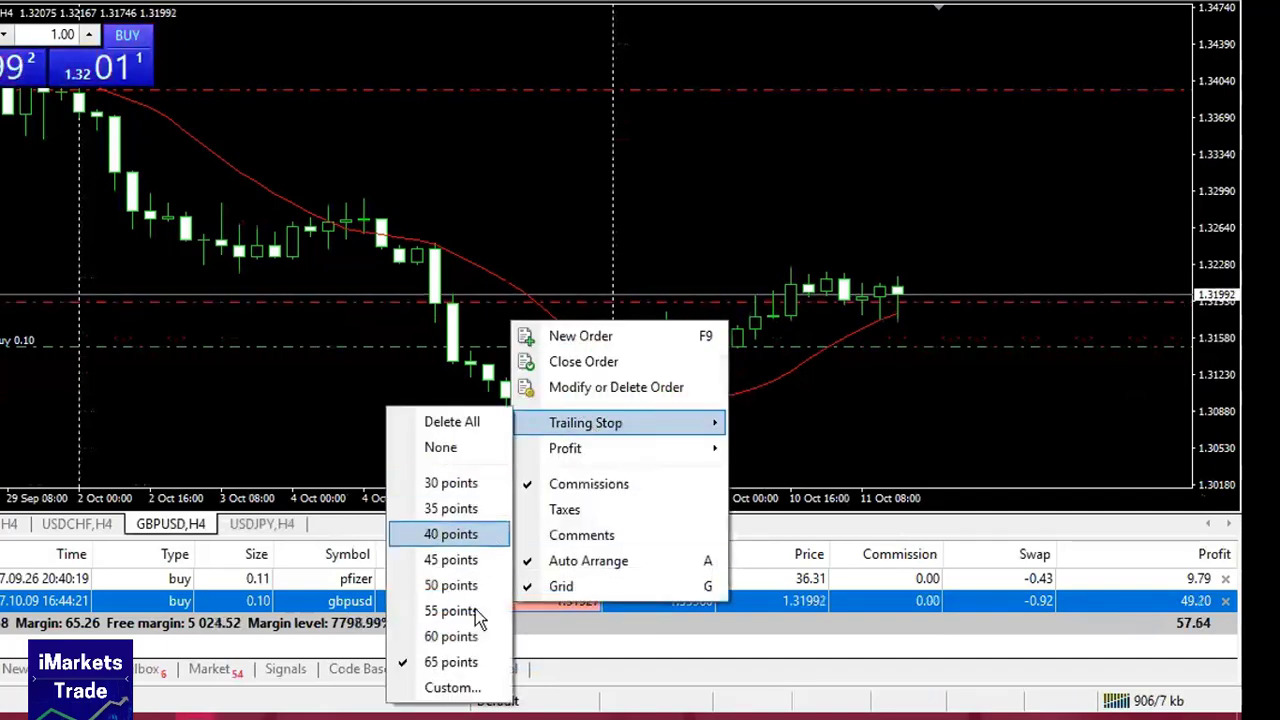
left_click(452, 687)
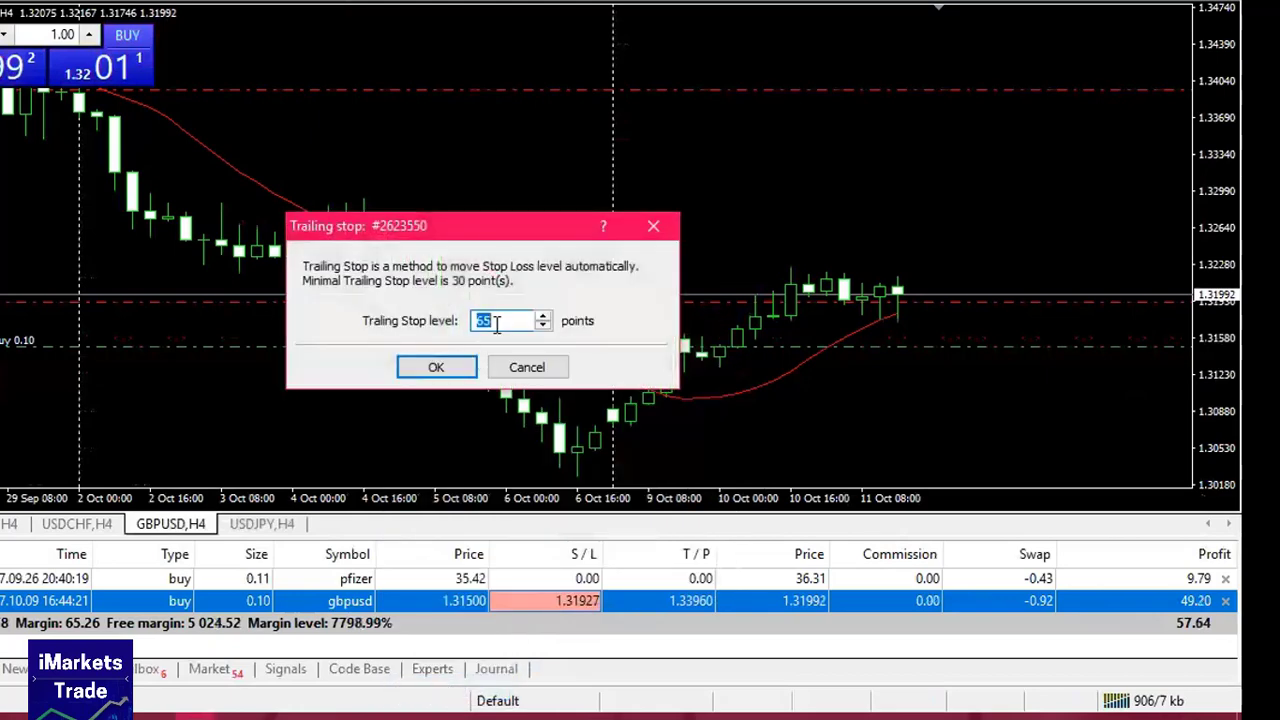
type("200")
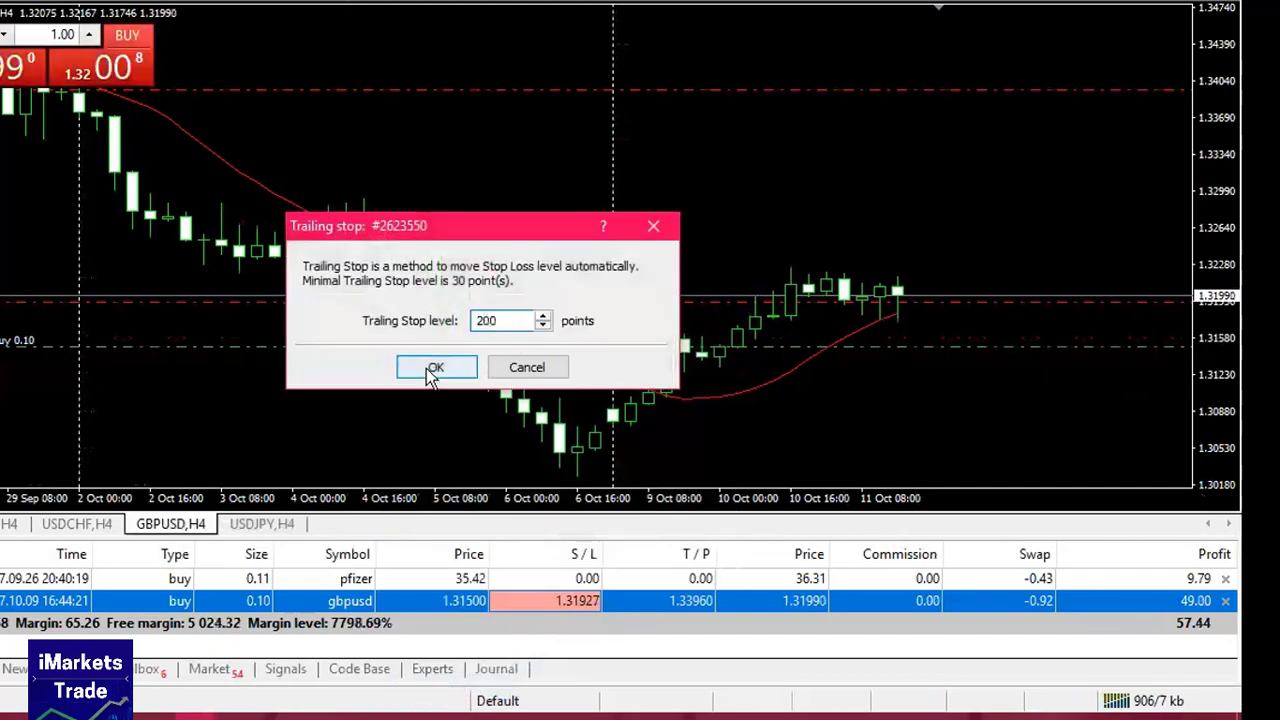
key("BackSpace")
key("BackSpace")
key("BackSpace")
type("300")
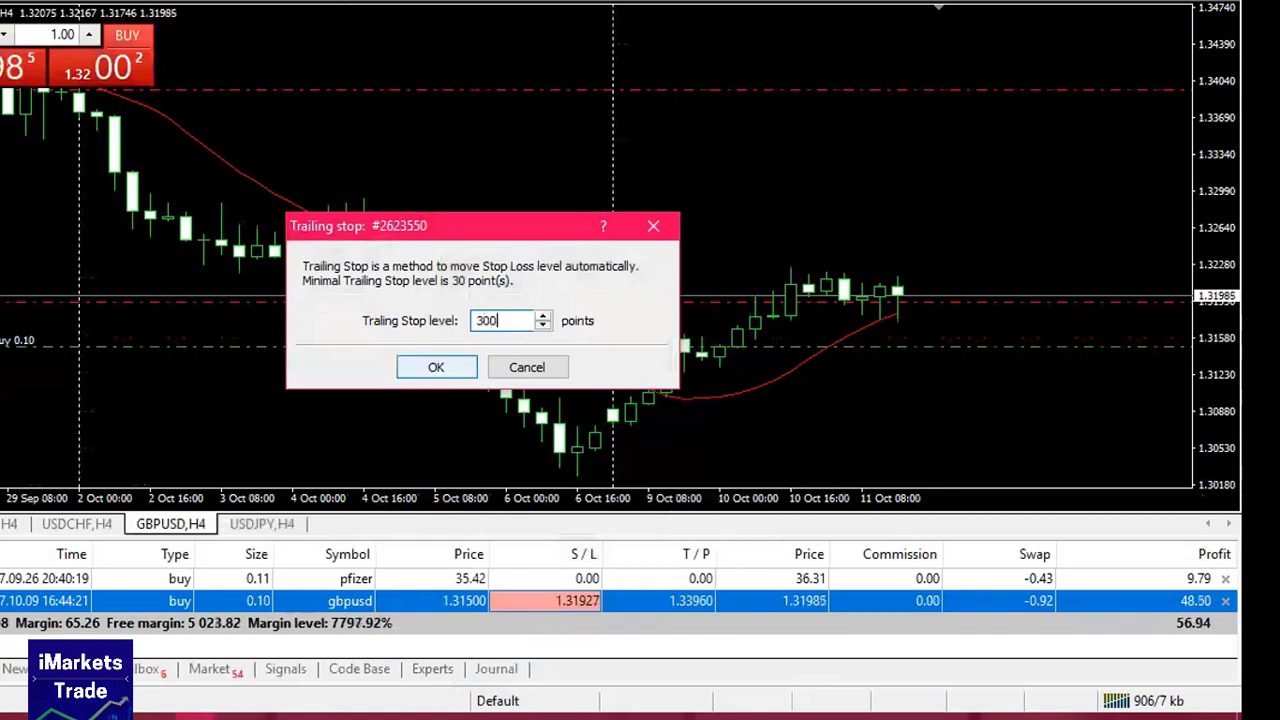
left_click(430, 376)
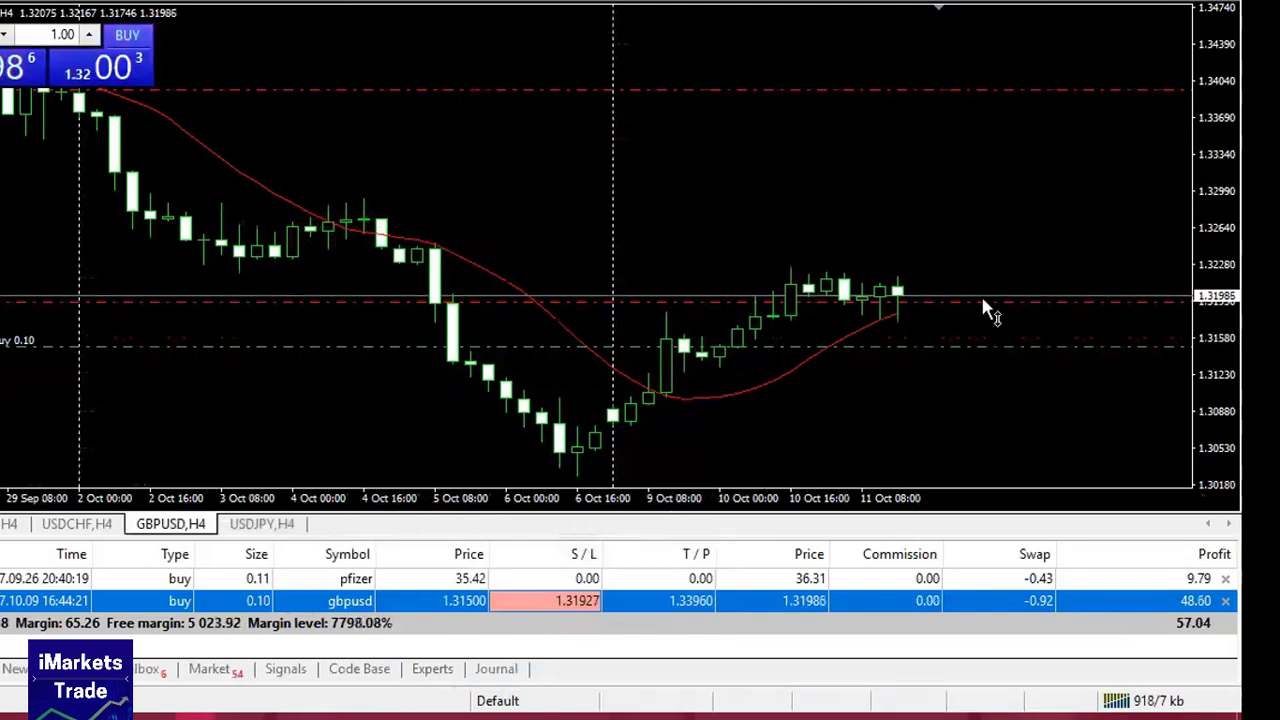
left_click_drag(966, 302, 965, 328)
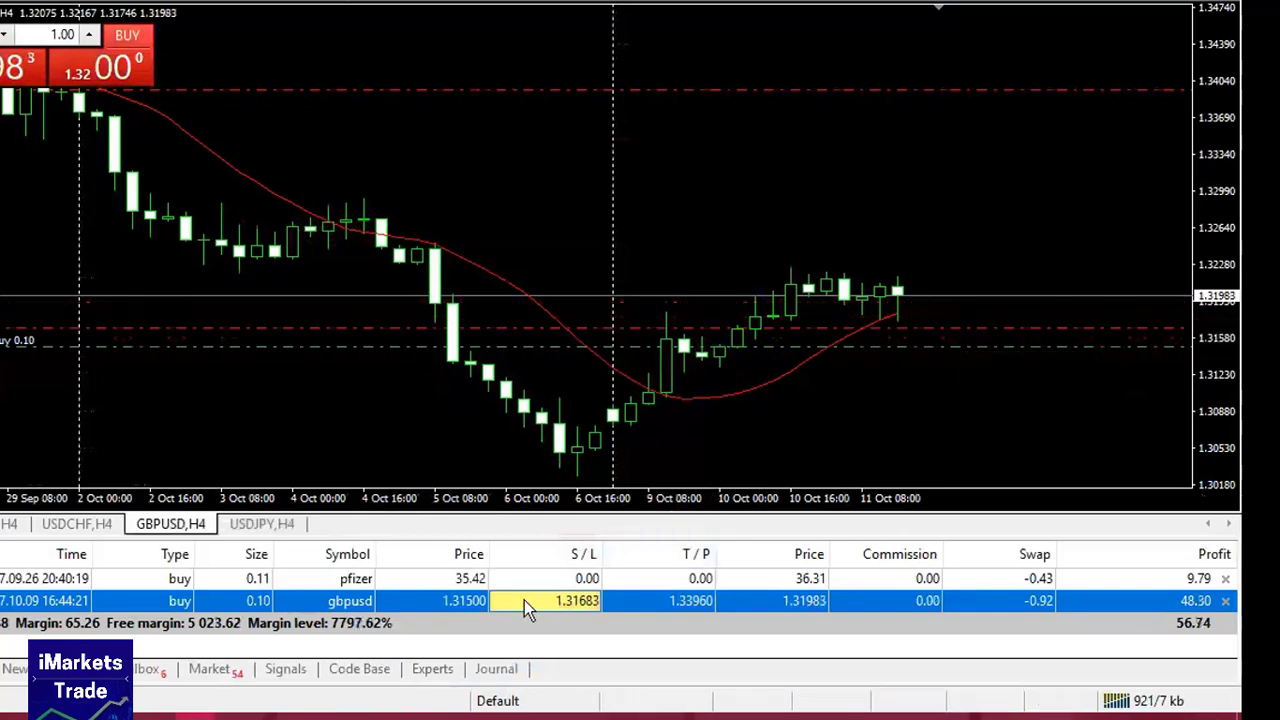